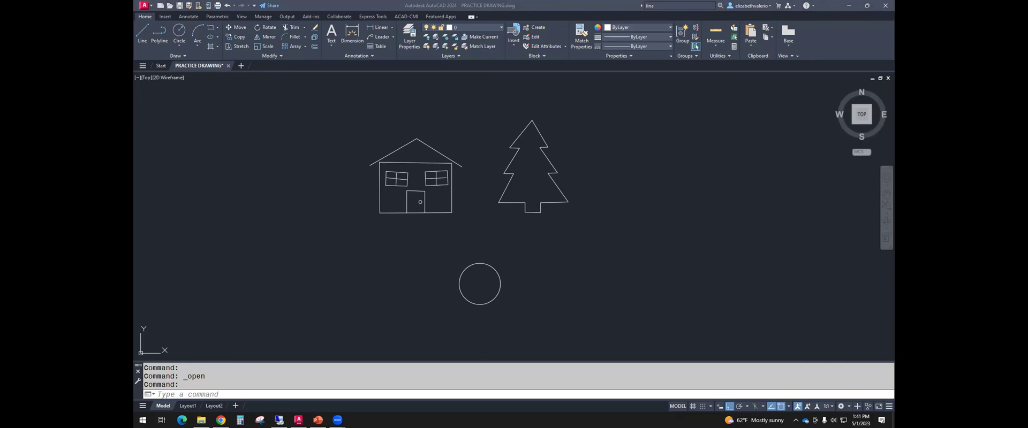
# Start the MOVE command and window-select the entire house
pyautogui.click(423, 248)
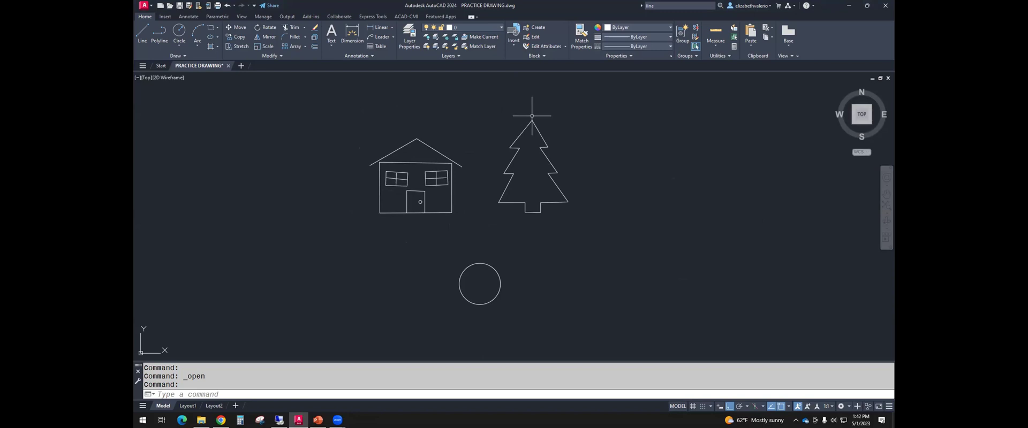
pyautogui.moveTo(534, 119)
pyautogui.moveTo(619, 231); pyautogui.dragTo(624, 242, button='middle')
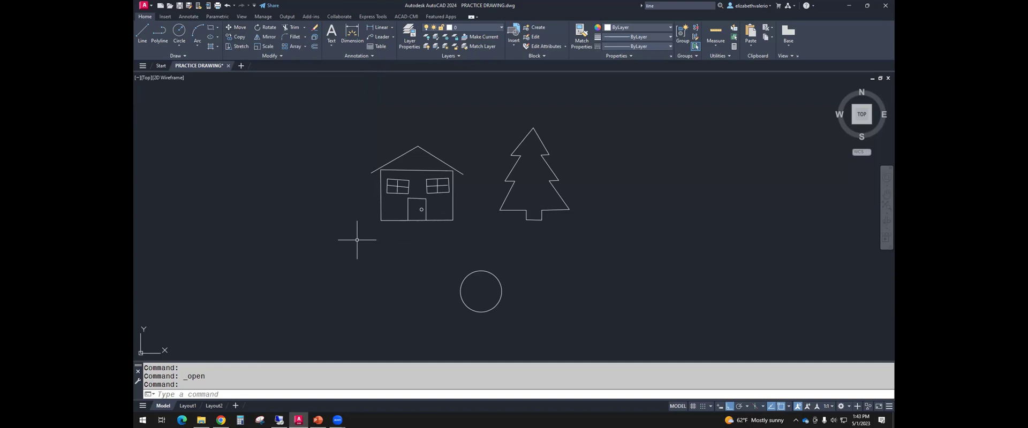
pyautogui.write('M')
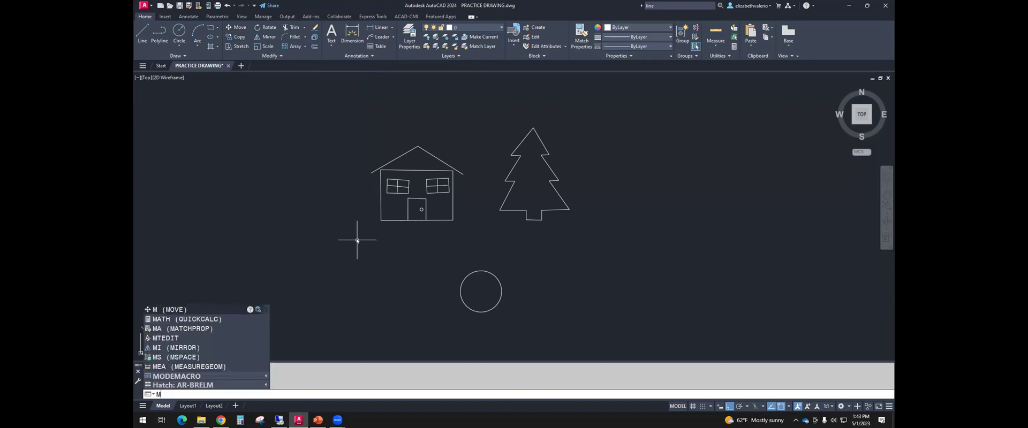
pyautogui.press('Return')
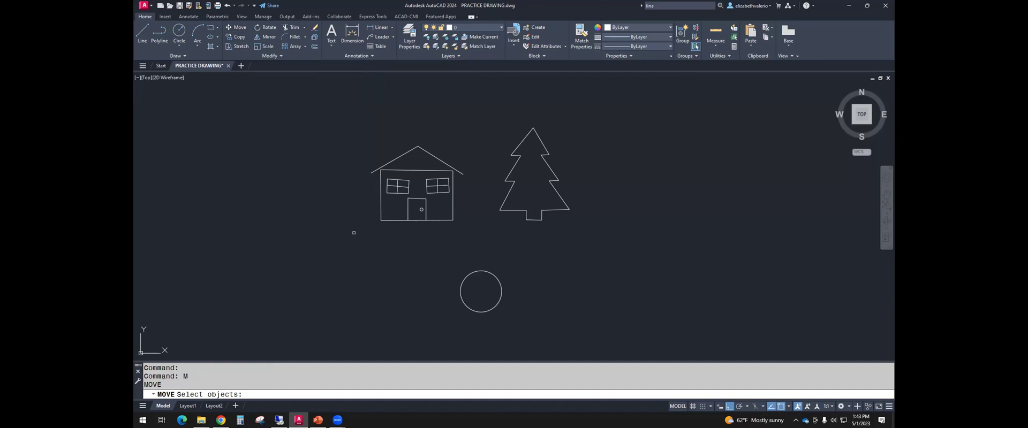
pyautogui.click(333, 115)
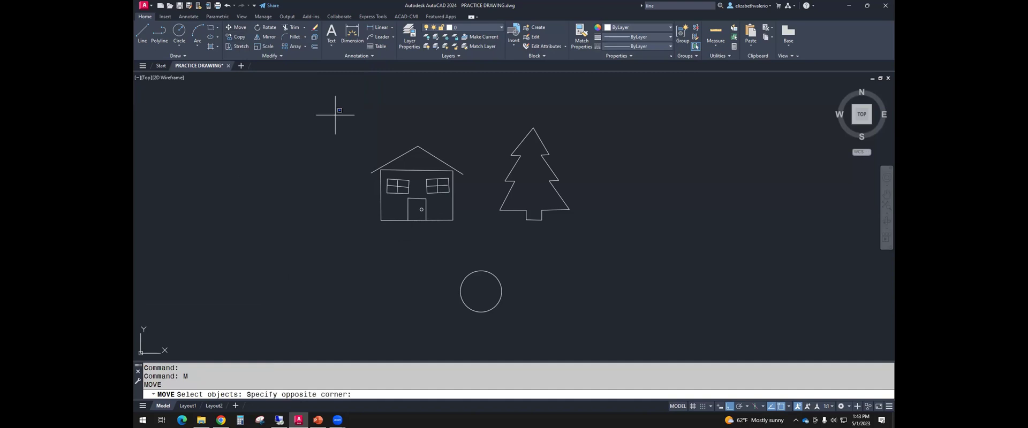
pyautogui.click(487, 241)
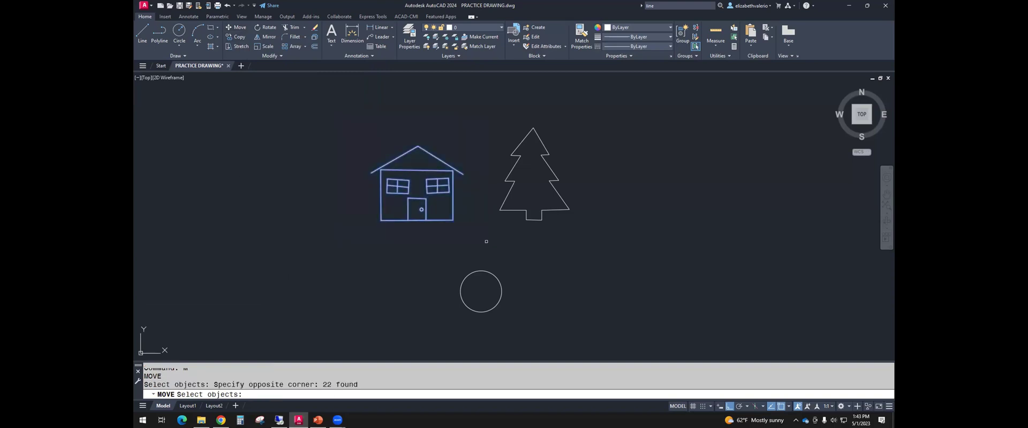
pyautogui.press('Return')
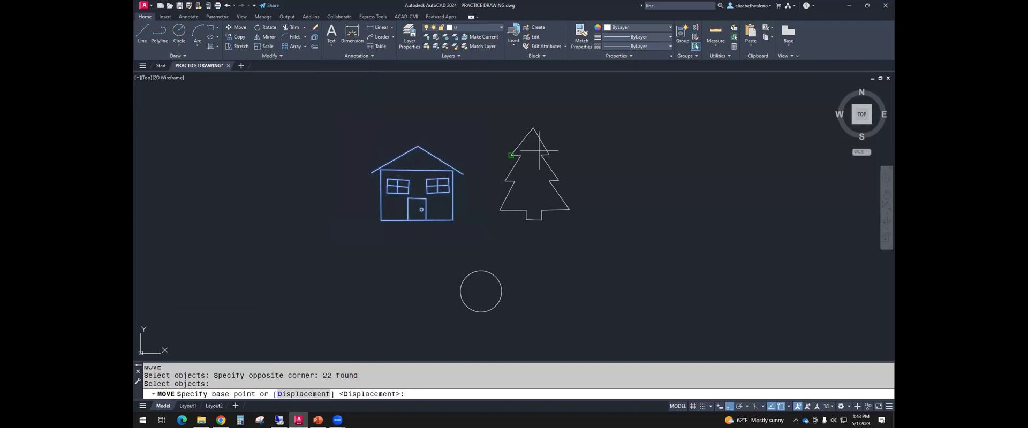
# With Ortho, Osnap and tracking off, drop the house from its centre to lower right of the tree
pyautogui.press('F8')
pyautogui.press('F11')
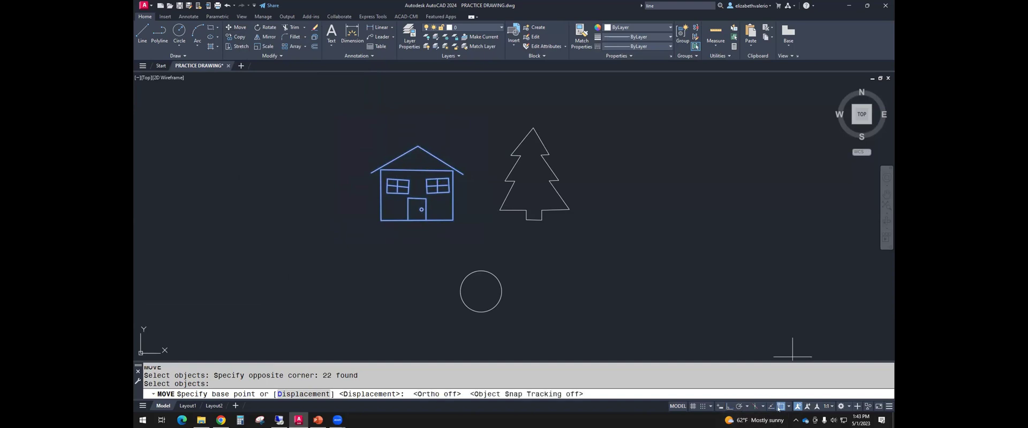
pyautogui.press('F3')
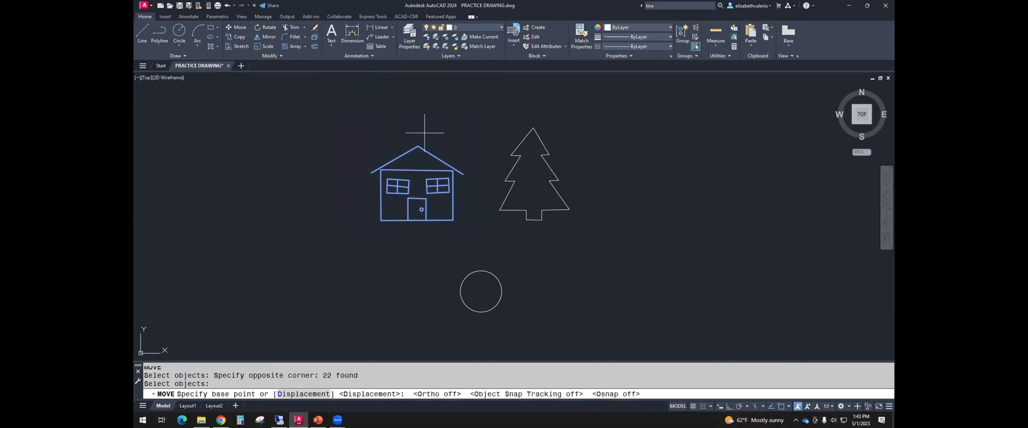
pyautogui.click(418, 178)
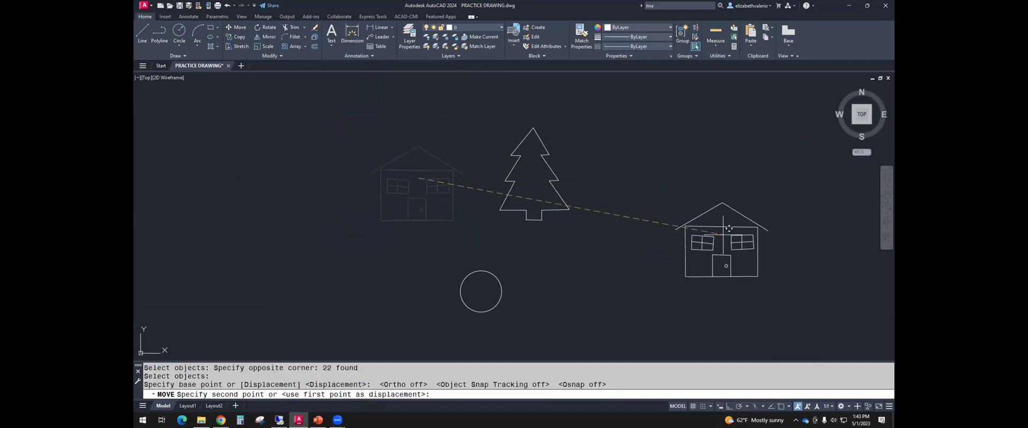
pyautogui.click(729, 228)
pyautogui.moveTo(826, 253); pyautogui.dragTo(707, 261, button='middle')
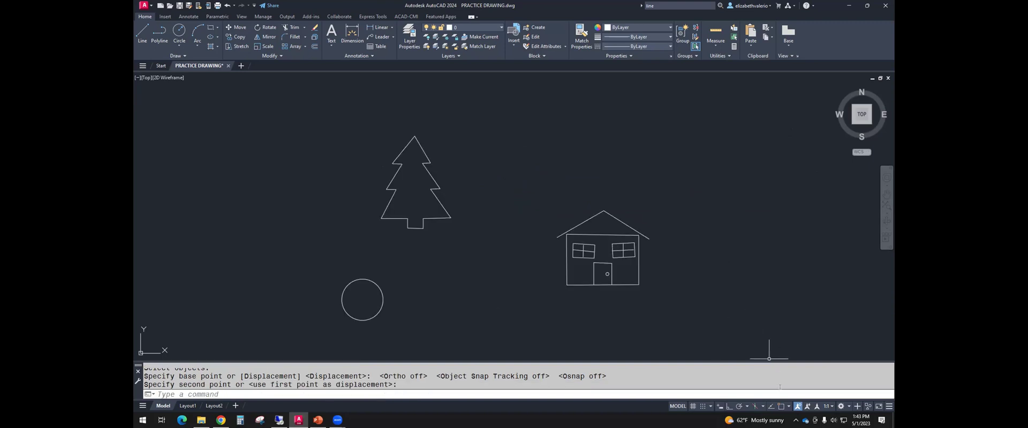
# Turn object snapping back on and review the snap mode list
pyautogui.click(784, 408)
pyautogui.click(788, 409)
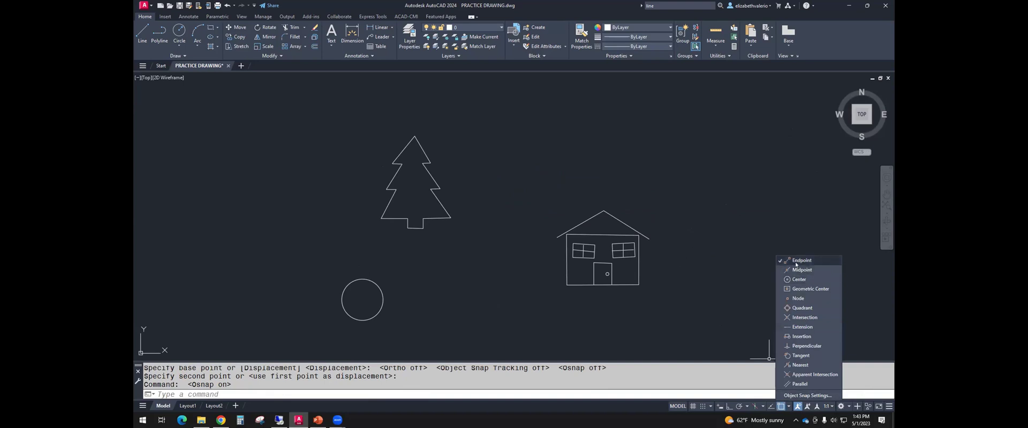
pyautogui.click(787, 200)
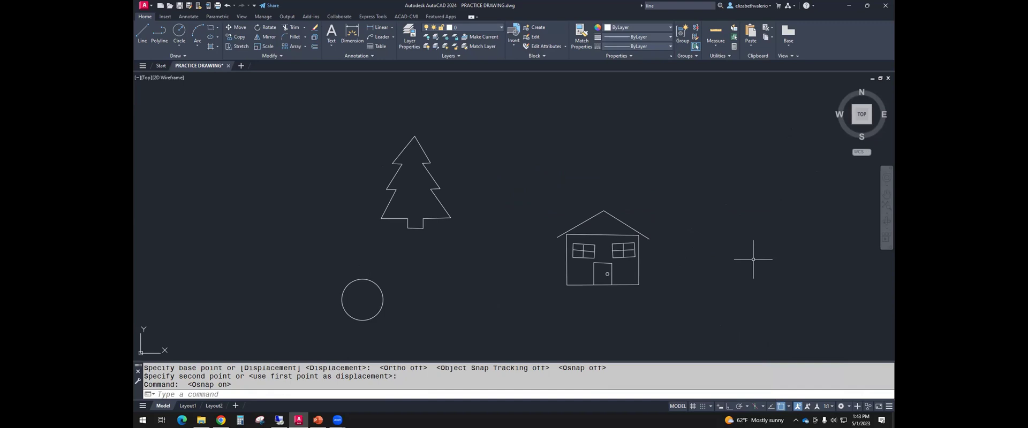
# Move the house so its bottom-left corner snaps onto the tree's top tip
pyautogui.write('m')
pyautogui.press('Return')
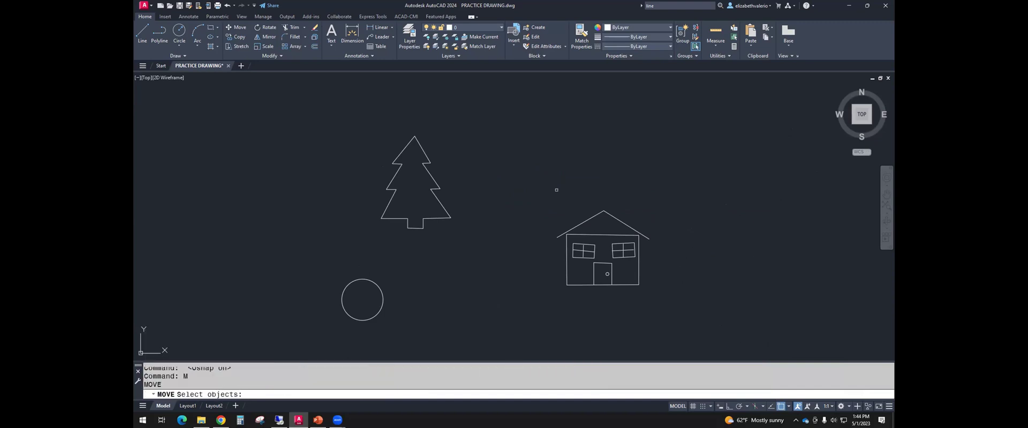
pyautogui.click(521, 184)
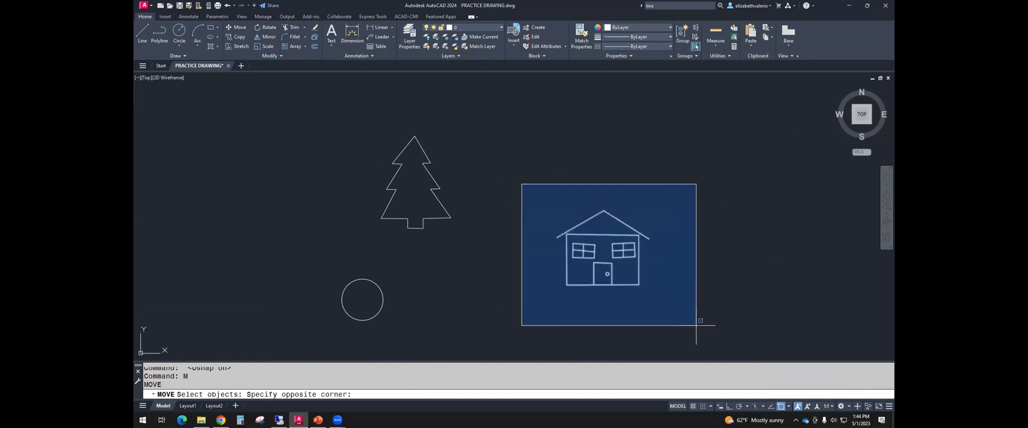
pyautogui.click(696, 325)
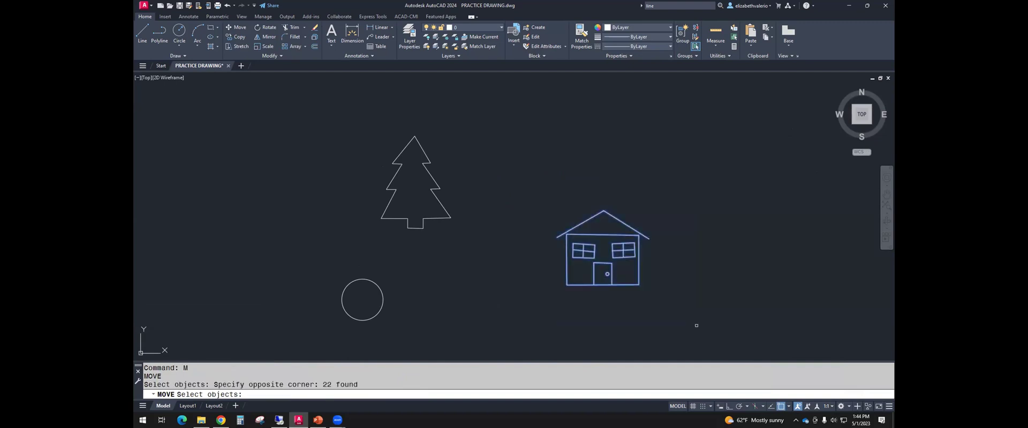
pyautogui.press('Return')
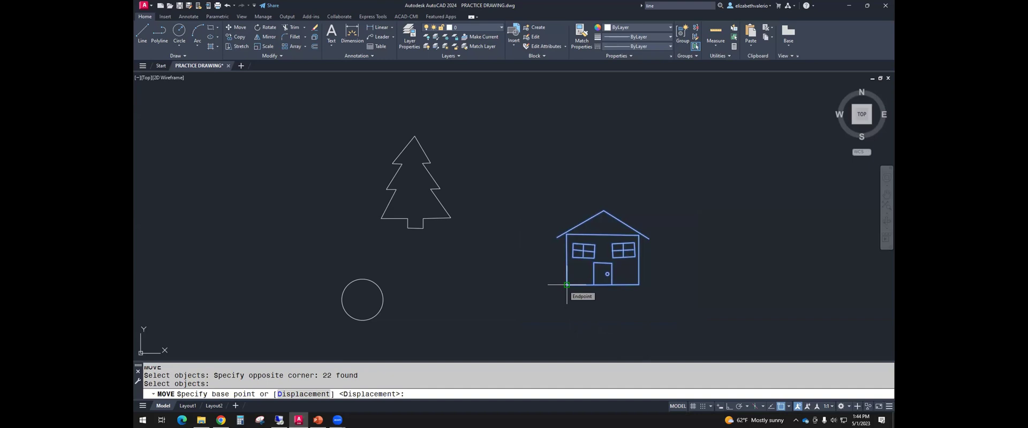
pyautogui.click(566, 285)
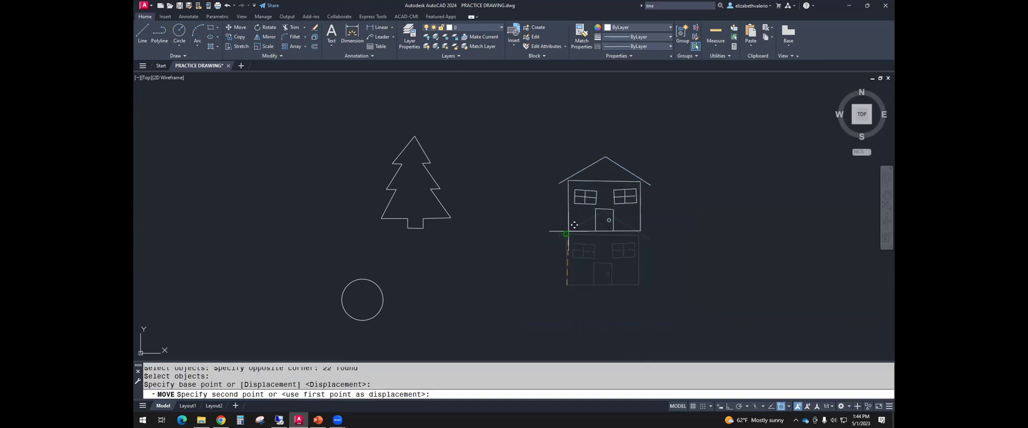
pyautogui.click(421, 130)
pyautogui.moveTo(595, 163); pyautogui.dragTo(661, 207, button='middle')
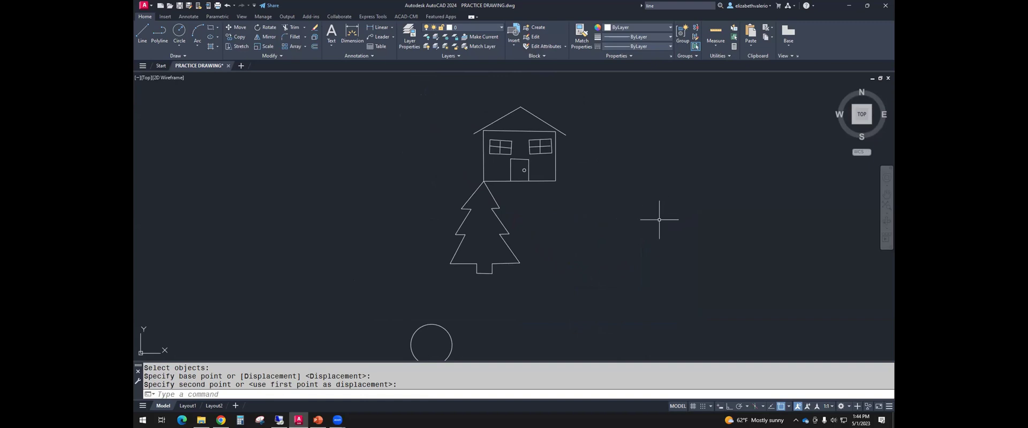
# Measure 78.4321 units horizontally from the house's lower-right corner, then switch Ortho on
pyautogui.moveTo(660, 218)
pyautogui.mouseDown(button='middle')
pyautogui.moveTo(557, 214)
pyautogui.moveTo(528, 200)
pyautogui.mouseUp(button='middle')
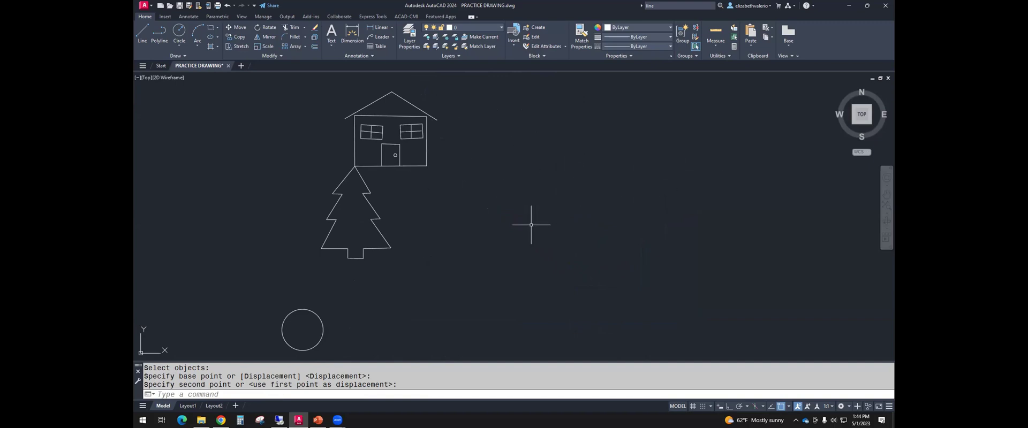
pyautogui.write('DI')
pyautogui.press('Return')
pyautogui.click(427, 166)
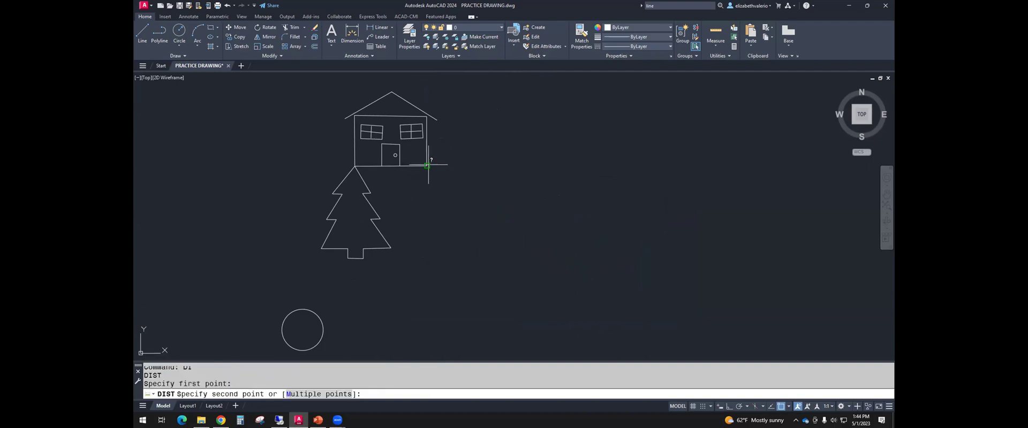
pyautogui.click(629, 166)
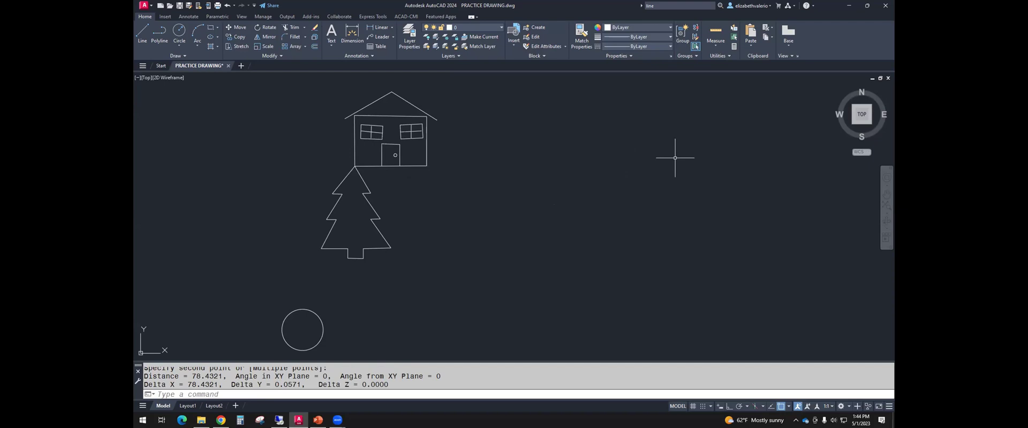
pyautogui.click(729, 407)
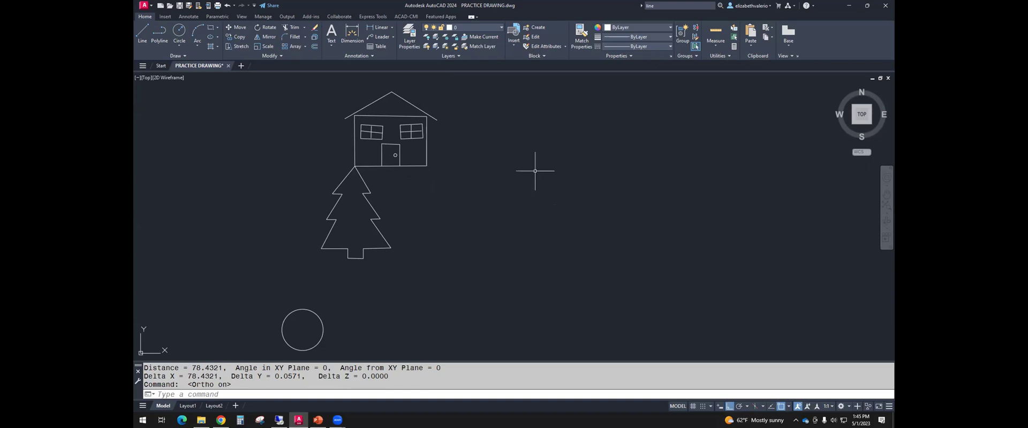
# Move the house 80 units right, using its bottom-right corner as the base point
pyautogui.write('m')
pyautogui.press('Return')
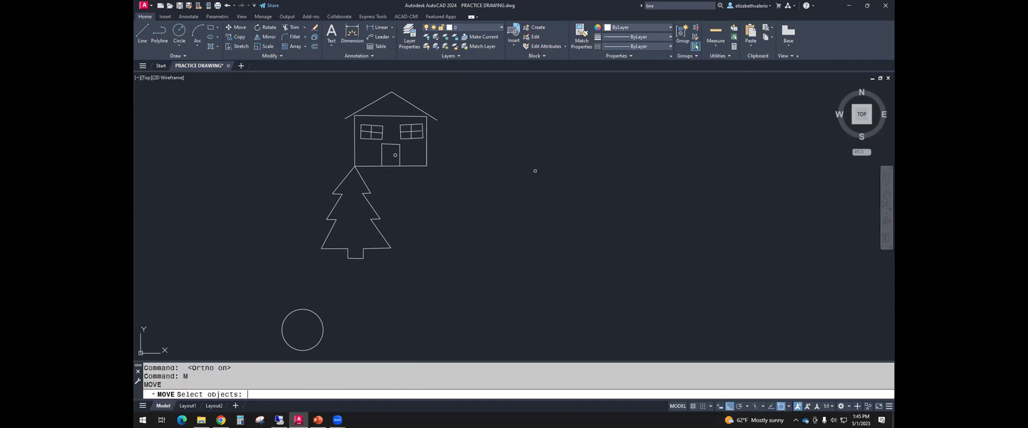
pyautogui.click(332, 82)
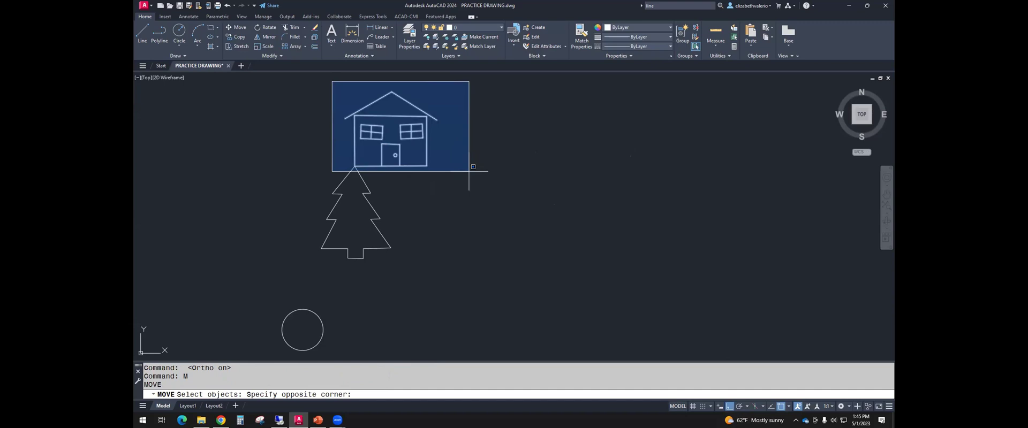
pyautogui.click(469, 171)
pyautogui.press('Return')
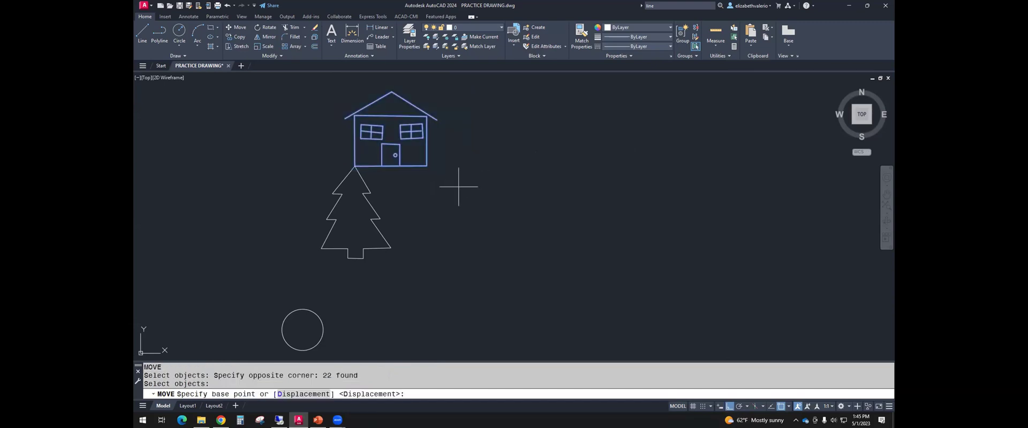
pyautogui.click(427, 166)
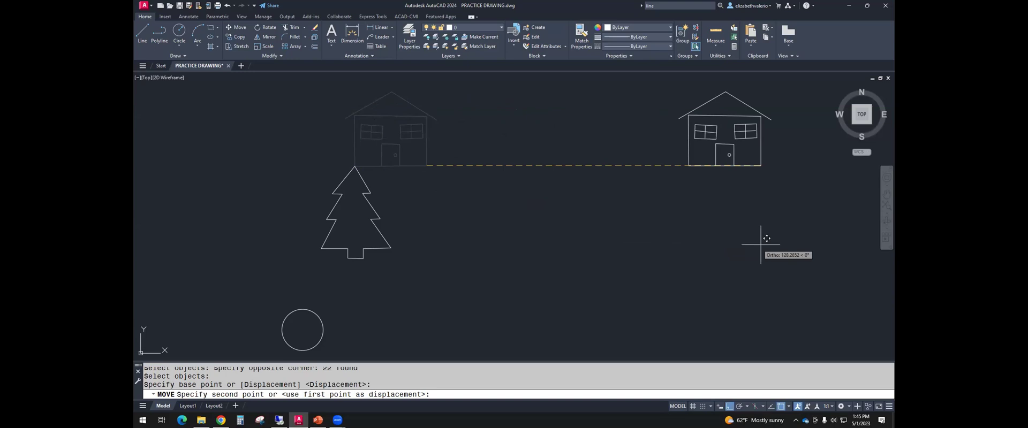
pyautogui.write('80')
pyautogui.press('Return')
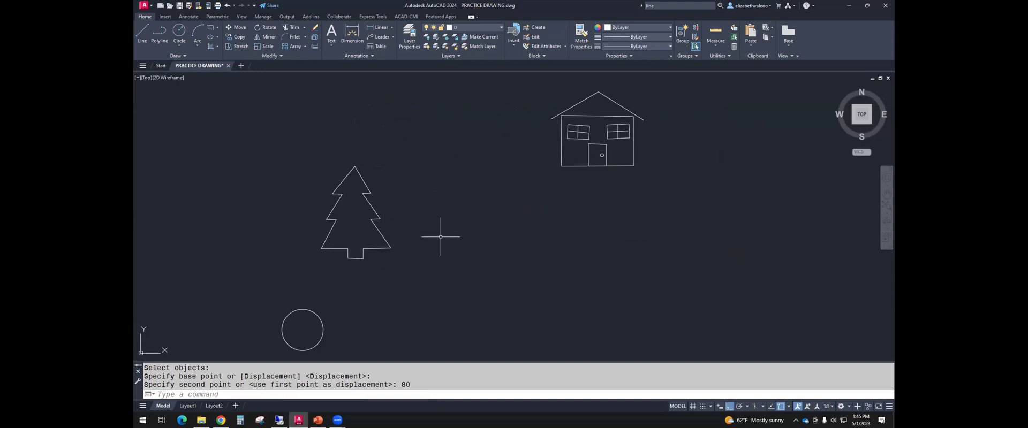
# Turn off Ortho and object snapping
pyautogui.scroll(-3, 418, 235)
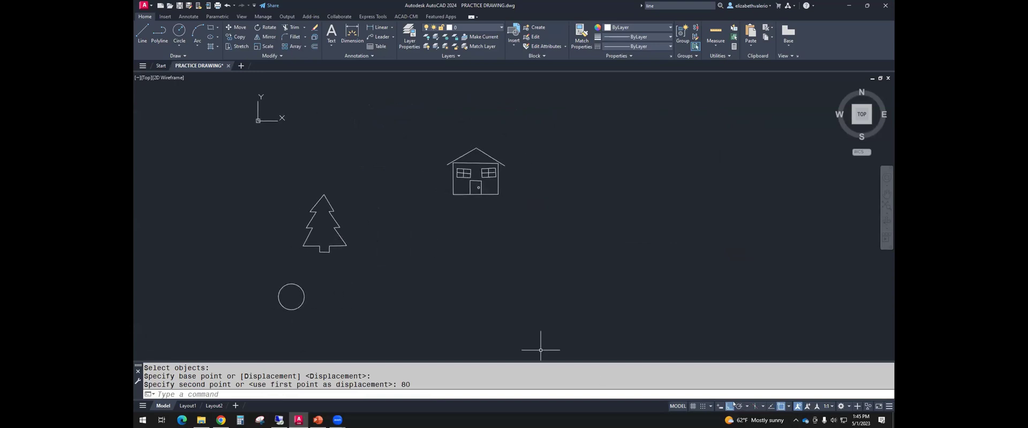
pyautogui.press('F8')
pyautogui.click(779, 408)
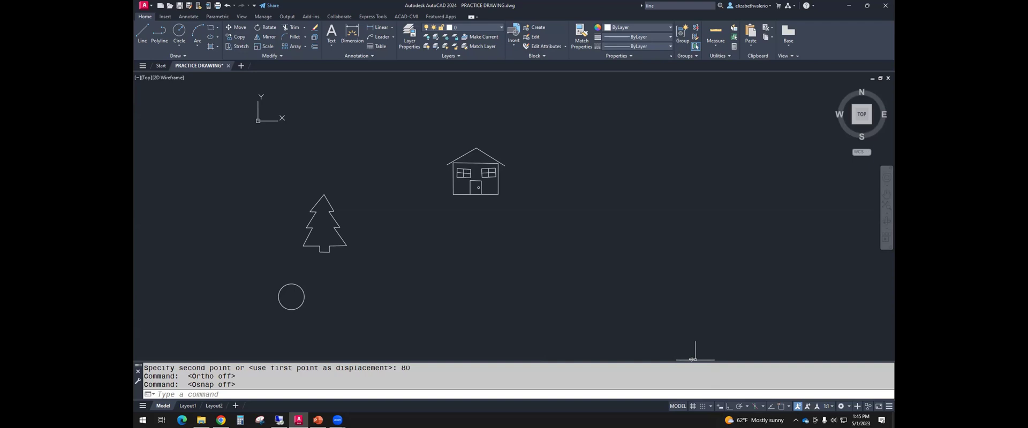
# Copy the pine tree, taking its base as the base point
pyautogui.write('CO')
pyautogui.press('Return')
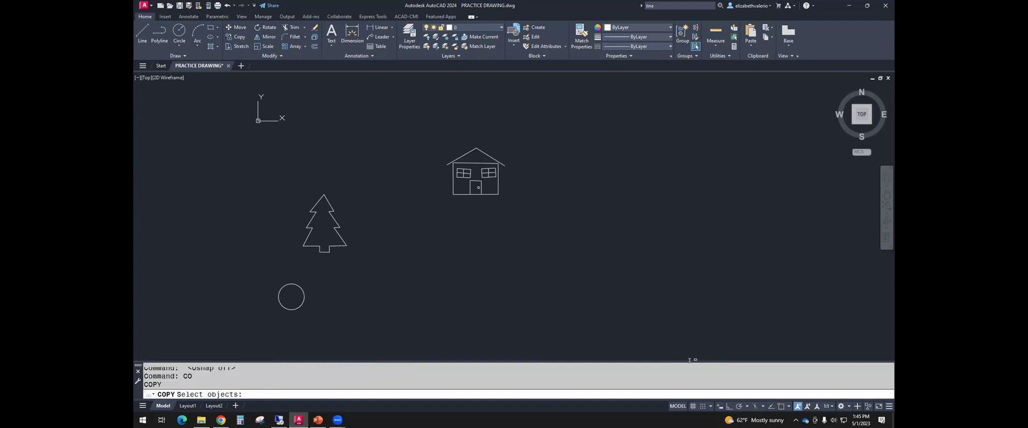
pyautogui.click(289, 183)
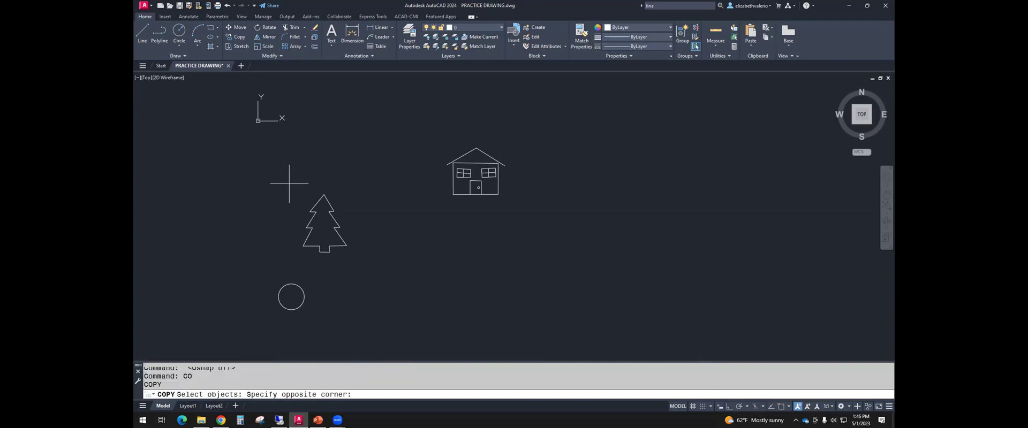
pyautogui.click(381, 270)
pyautogui.press('Return')
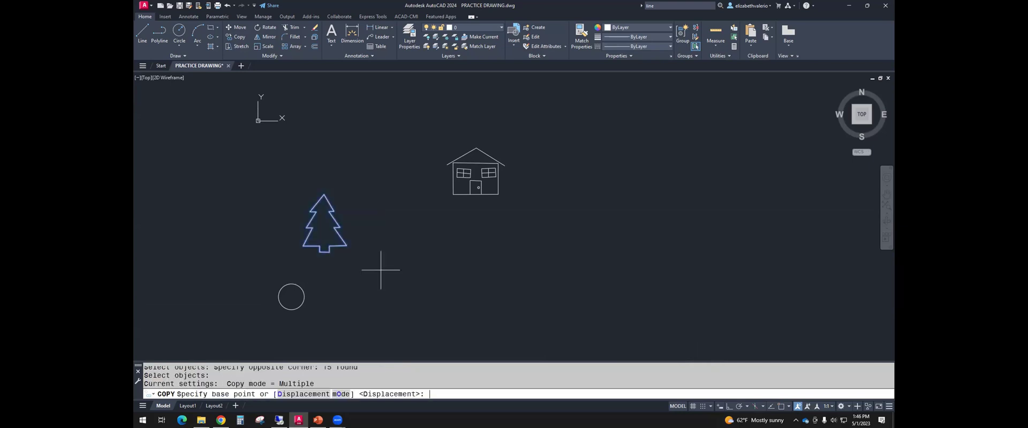
pyautogui.click(320, 233)
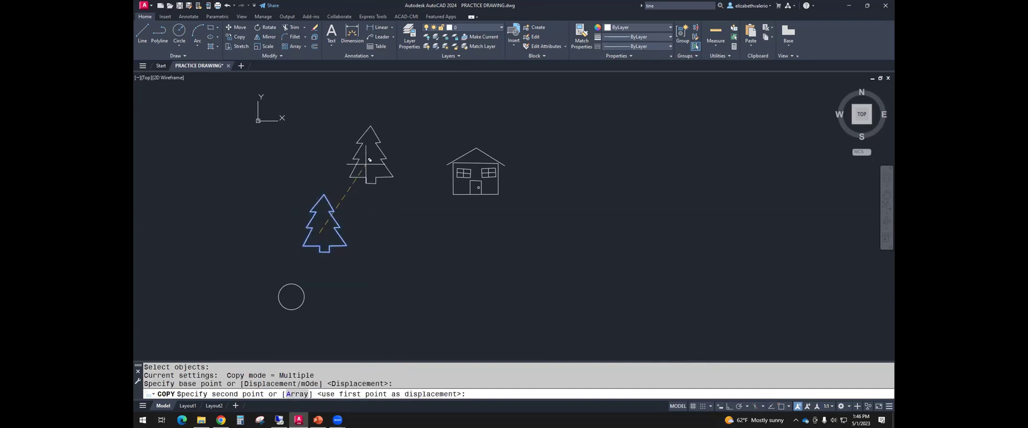
# Place tree copies above, right of, and below the house
pyautogui.click(448, 112)
pyautogui.click(548, 117)
pyautogui.click(625, 173)
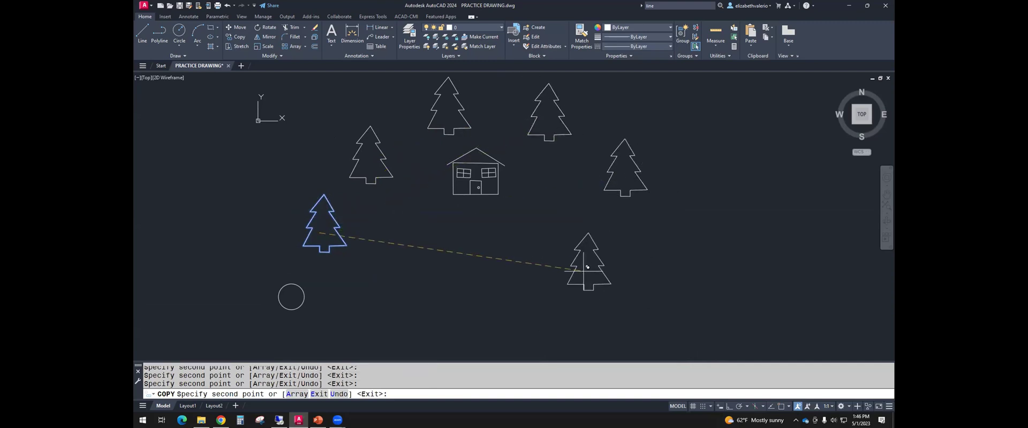
pyautogui.click(583, 268)
pyautogui.click(500, 273)
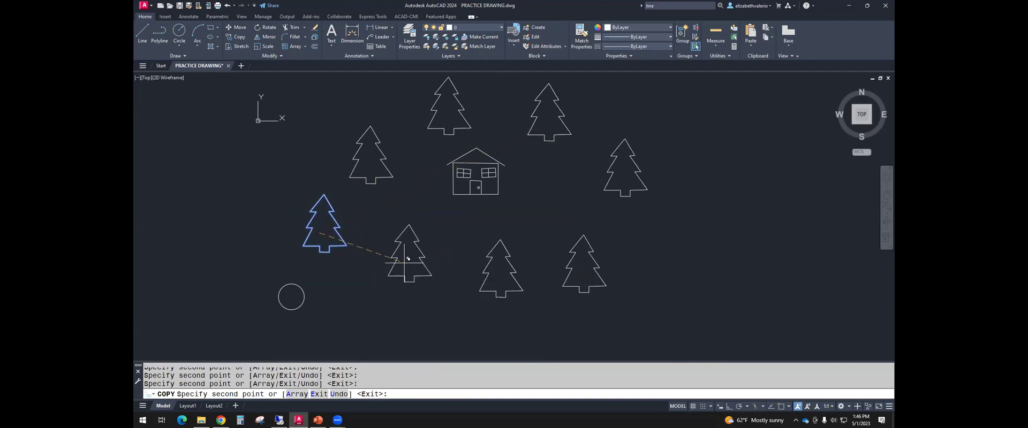
pyautogui.click(408, 259)
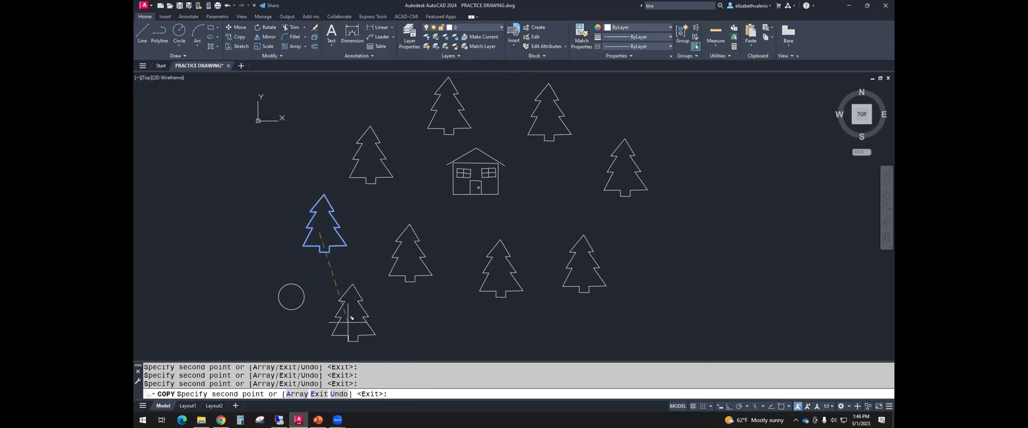
pyautogui.press('Escape')
# Turn object snapping back on
pyautogui.moveTo(636, 253); pyautogui.dragTo(537, 271, button='middle')
pyautogui.moveTo(612, 268); pyautogui.dragTo(596, 266, button='middle')
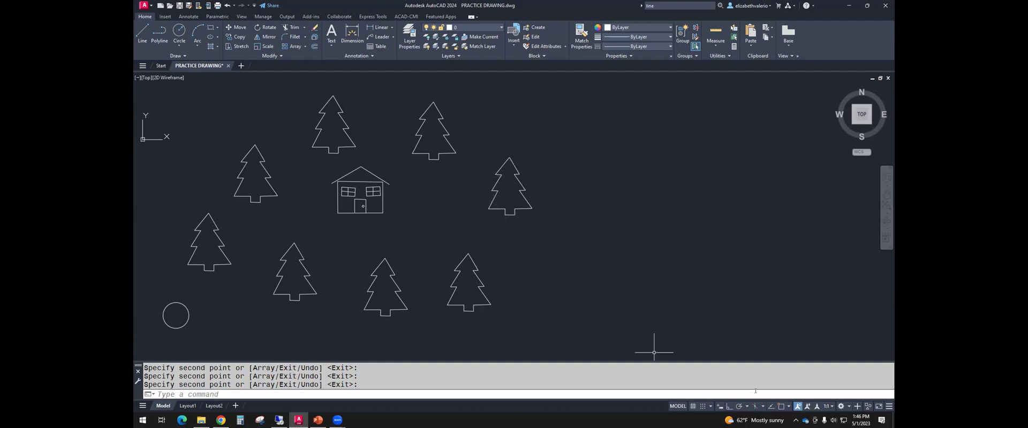
pyautogui.click(780, 406)
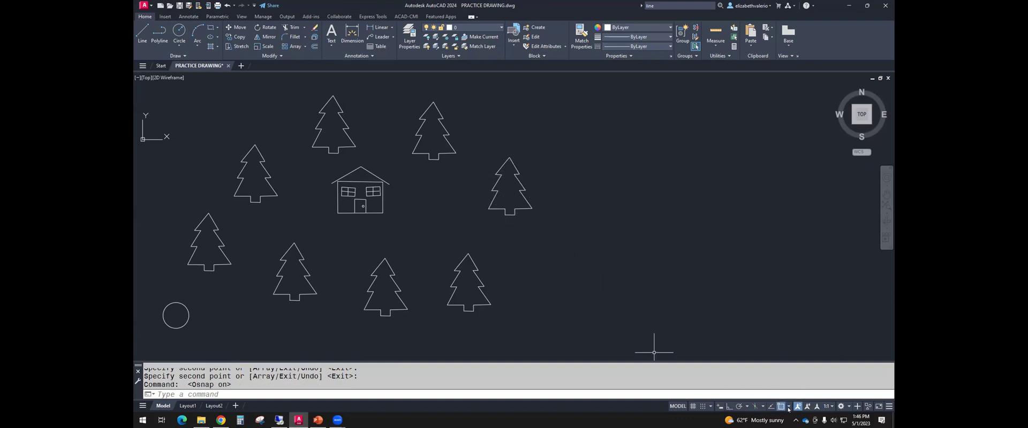
# Copy the tree right of the house, basing it on its bottom corner
pyautogui.click(789, 407)
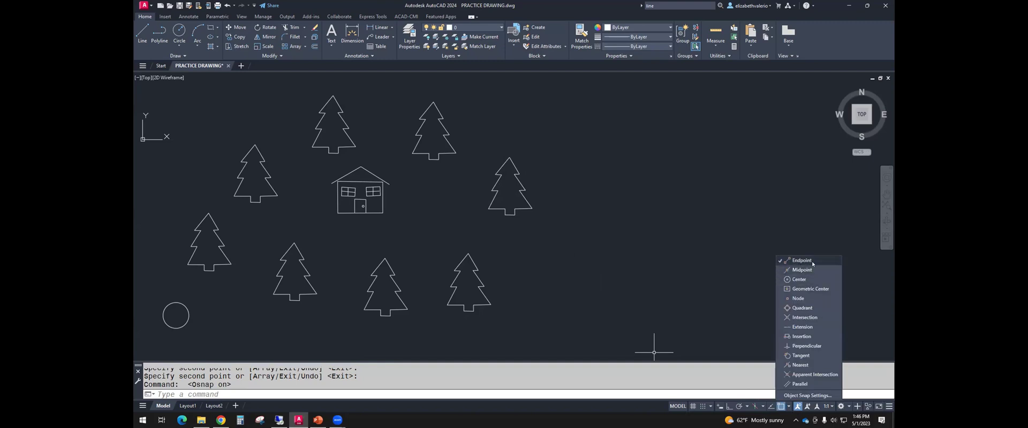
pyautogui.click(725, 202)
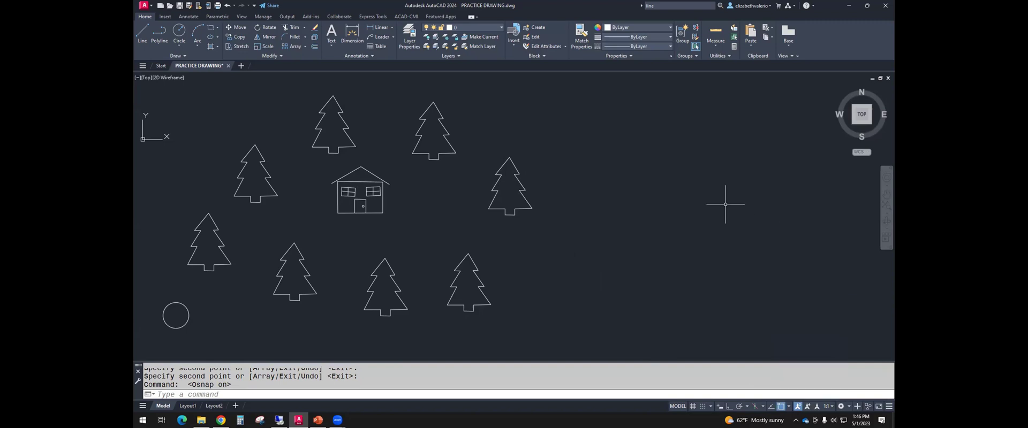
pyautogui.write('CO')
pyautogui.press('Return')
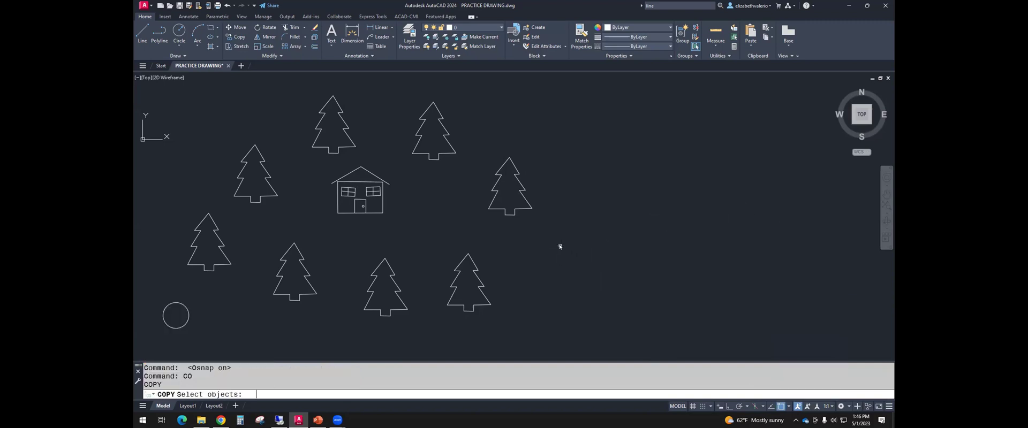
pyautogui.click(475, 142)
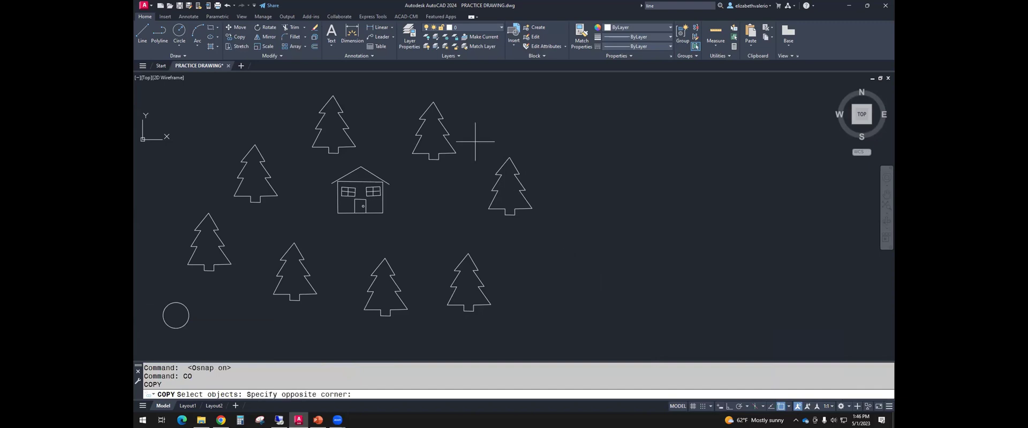
pyautogui.click(570, 245)
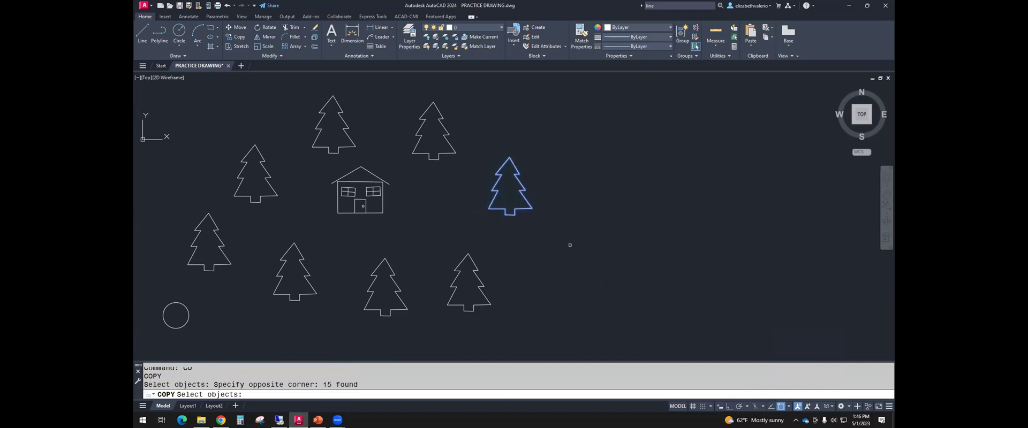
pyautogui.press('Return')
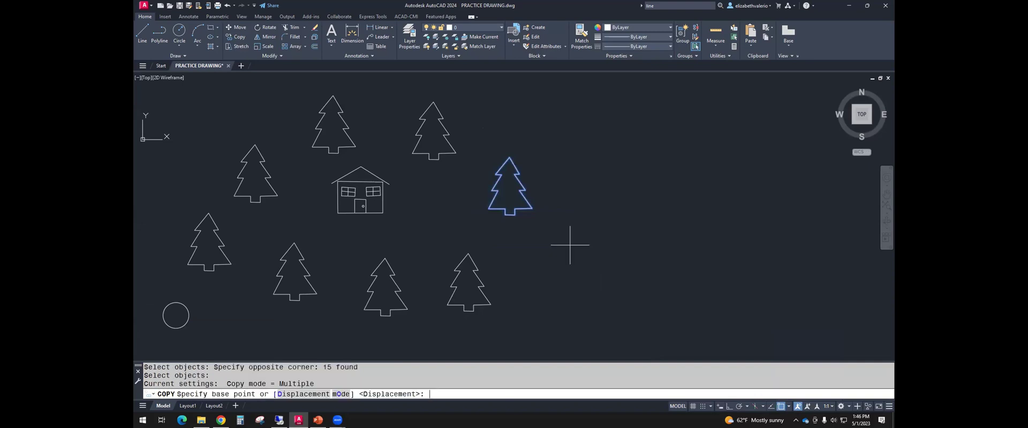
pyautogui.click(486, 208)
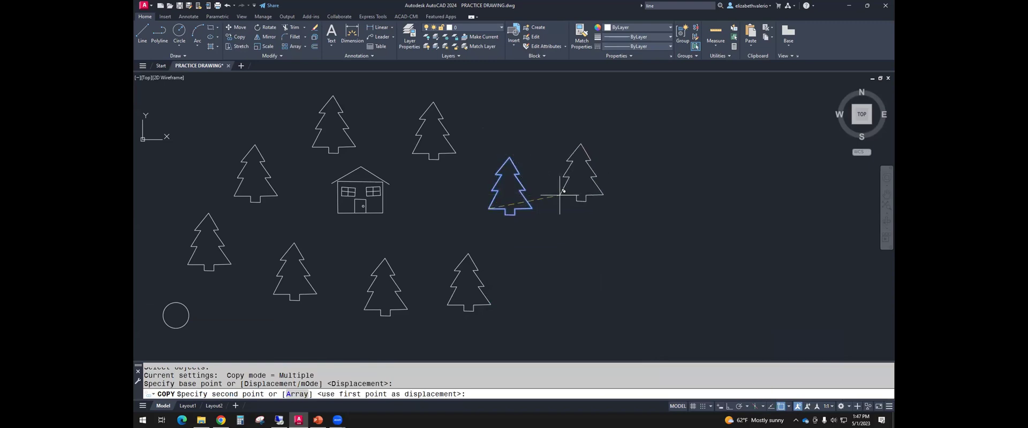
# Place five copies end to end at the base endpoints to form a six-tree row
pyautogui.click(532, 209)
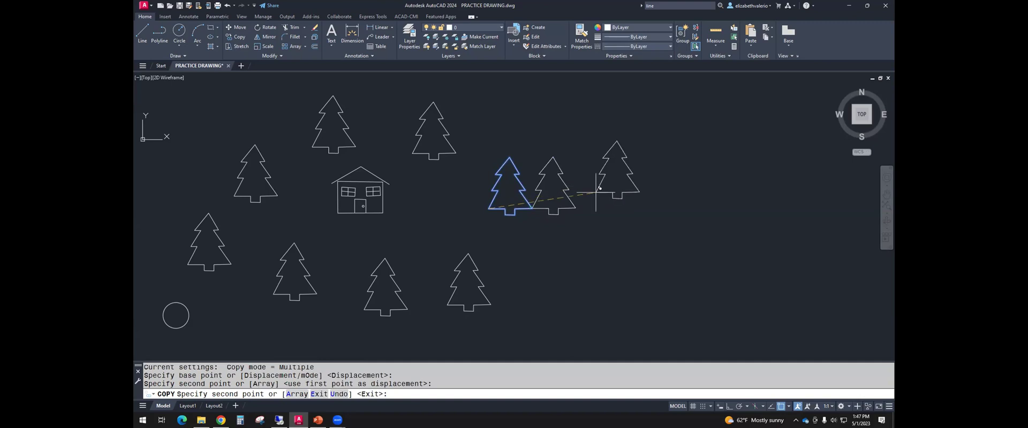
pyautogui.click(576, 208)
pyautogui.click(620, 207)
pyautogui.click(663, 207)
pyautogui.click(706, 207)
pyautogui.press('Escape')
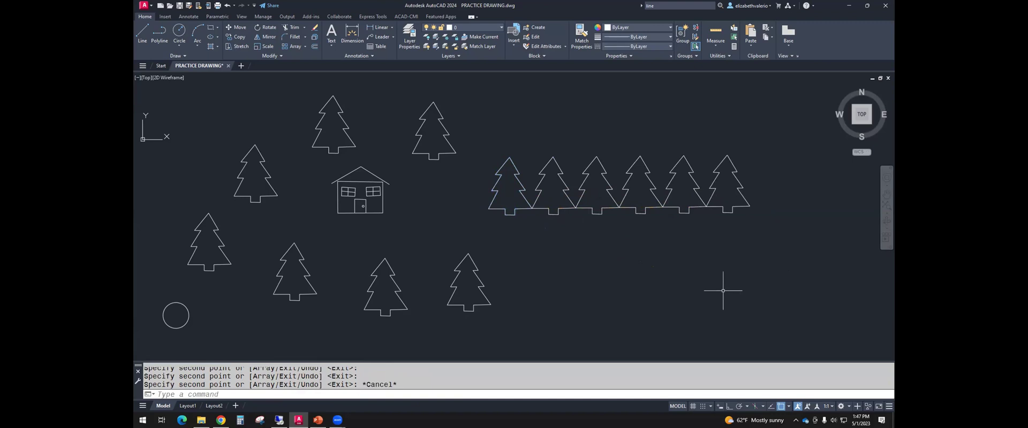
# Measure the last tree's height top to base (about 62.28), then switch Ortho on
pyautogui.moveTo(705, 266)
pyautogui.mouseDown(button='middle')
pyautogui.moveTo(675, 273)
pyautogui.moveTo(614, 256)
pyautogui.mouseUp(button='middle')
pyautogui.write('DI')
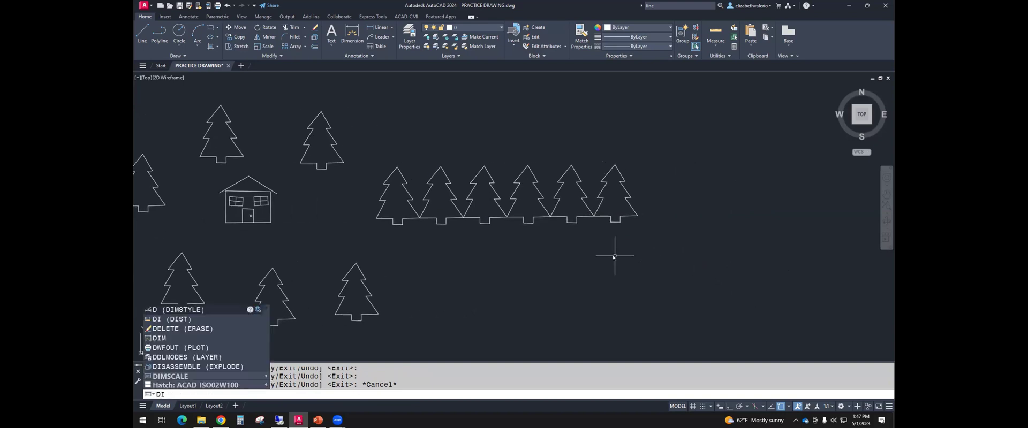
pyautogui.press('Return')
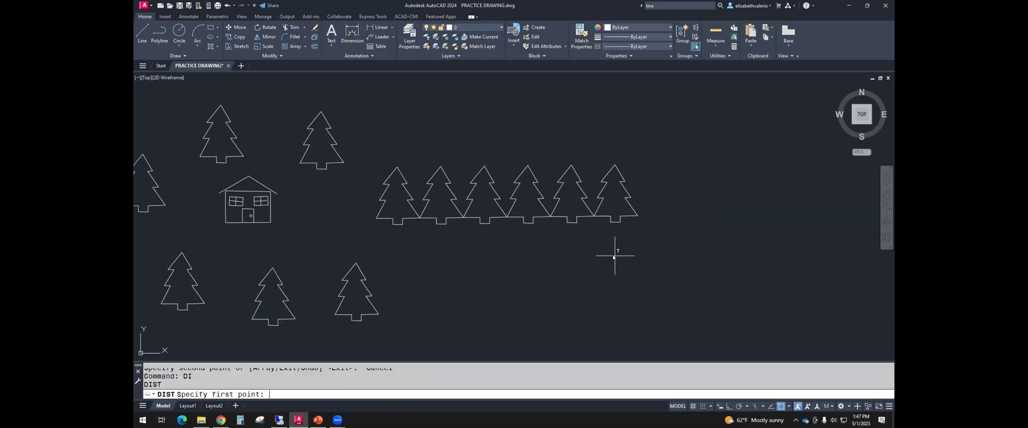
pyautogui.click(616, 142)
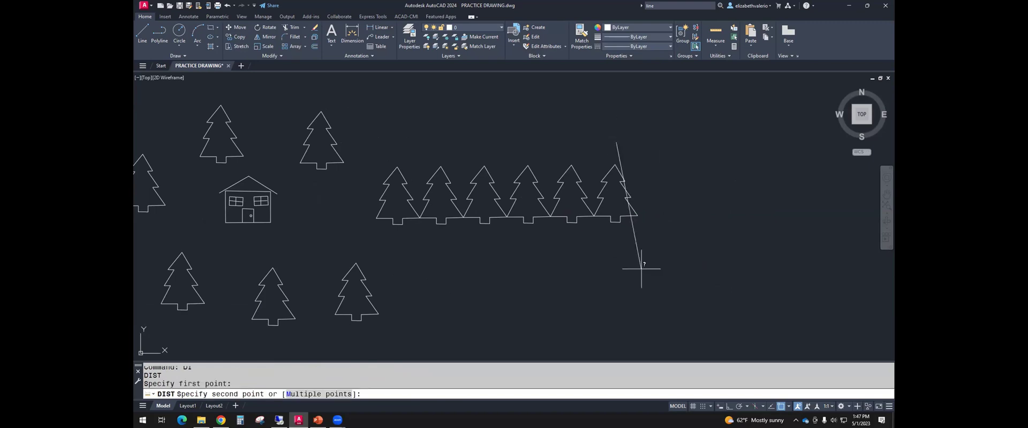
pyautogui.click(618, 242)
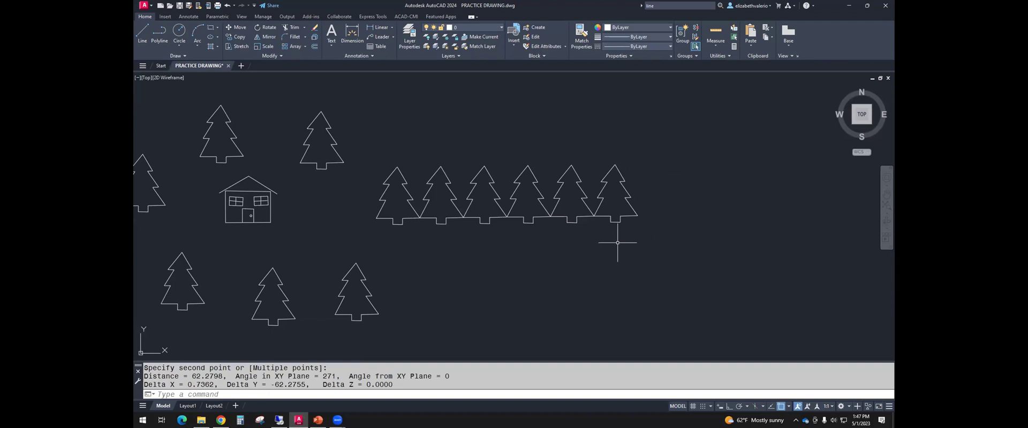
pyautogui.scroll(-2, 617, 242)
pyautogui.moveTo(618, 242); pyautogui.dragTo(583, 248, button='middle')
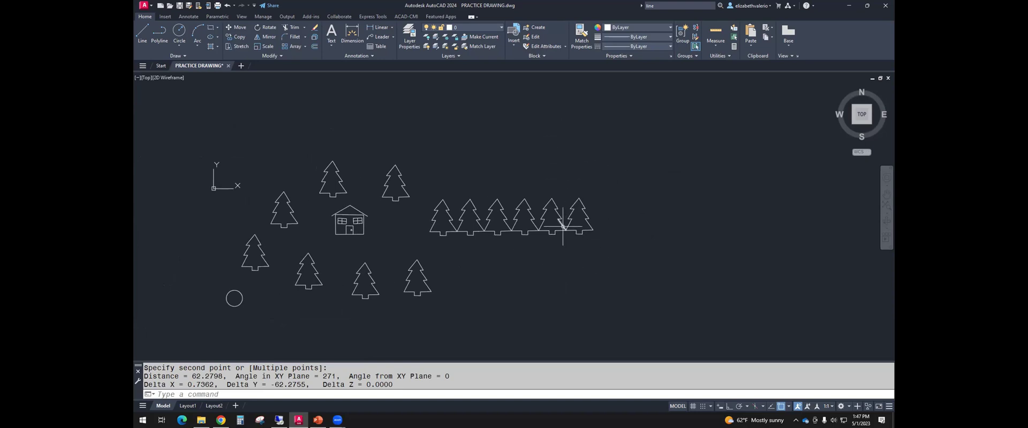
pyautogui.scroll(2, 562, 226)
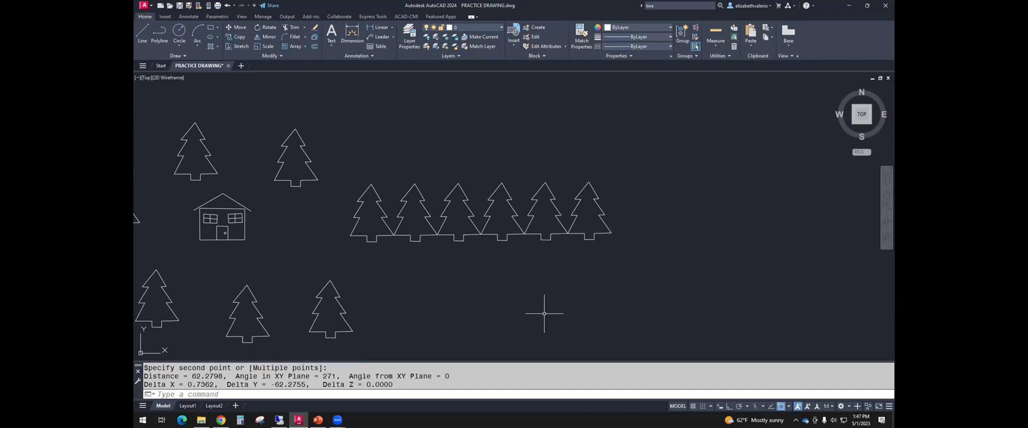
pyautogui.click(730, 406)
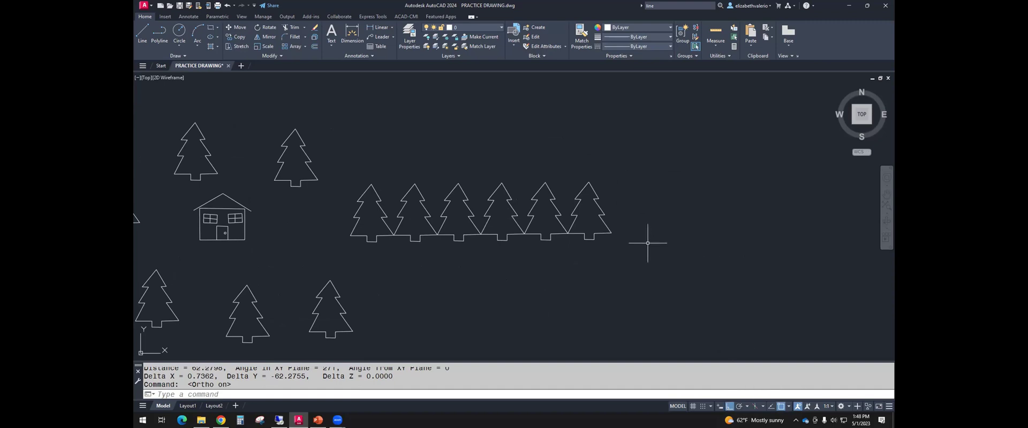
# Copy the six-tree row, picking a base point on it
pyautogui.write('co')
pyautogui.press('Return')
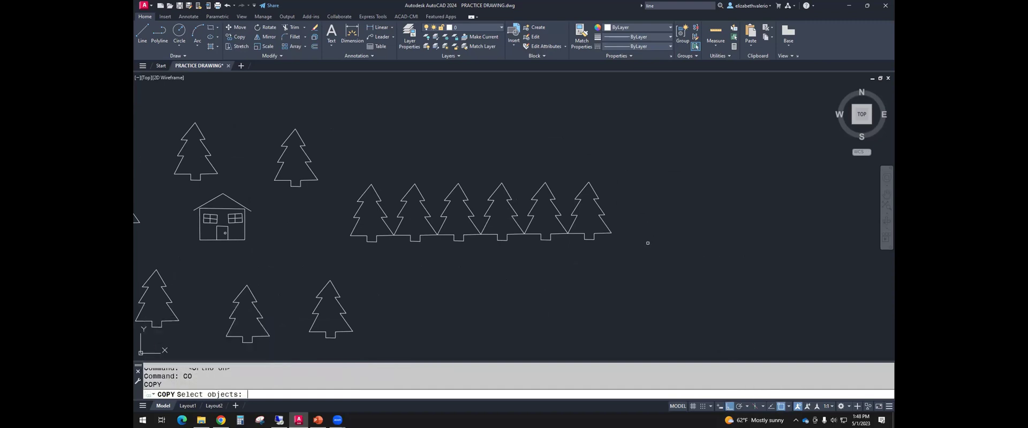
pyautogui.click(334, 167)
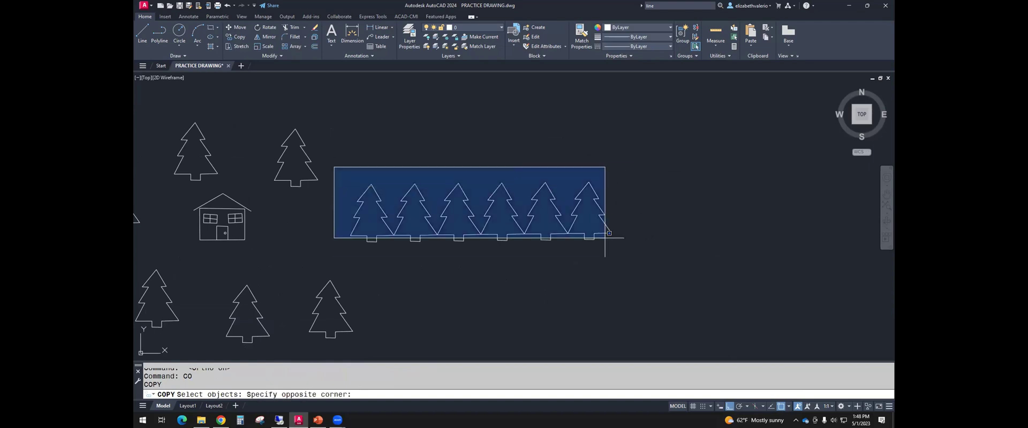
pyautogui.click(646, 261)
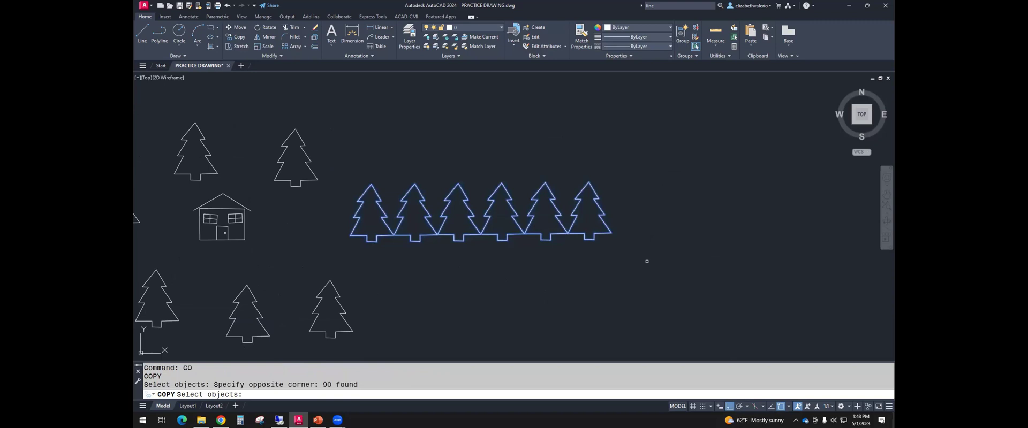
pyautogui.press('Return')
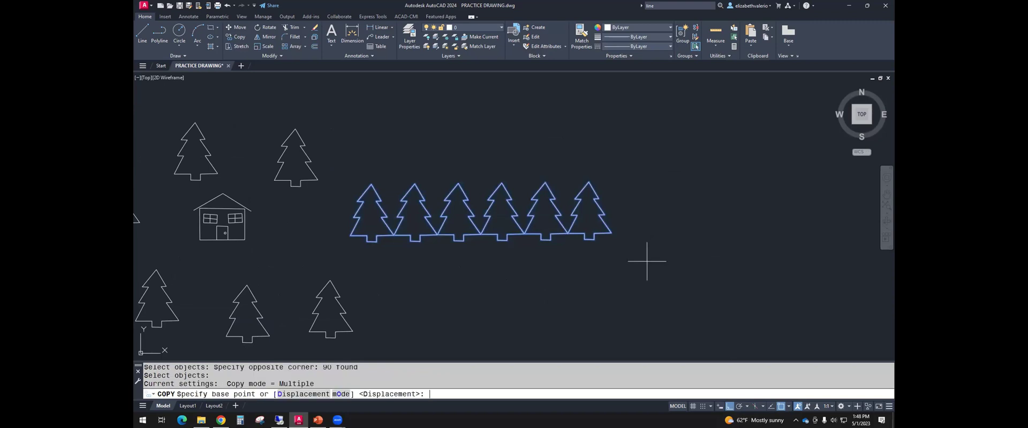
pyautogui.click(664, 226)
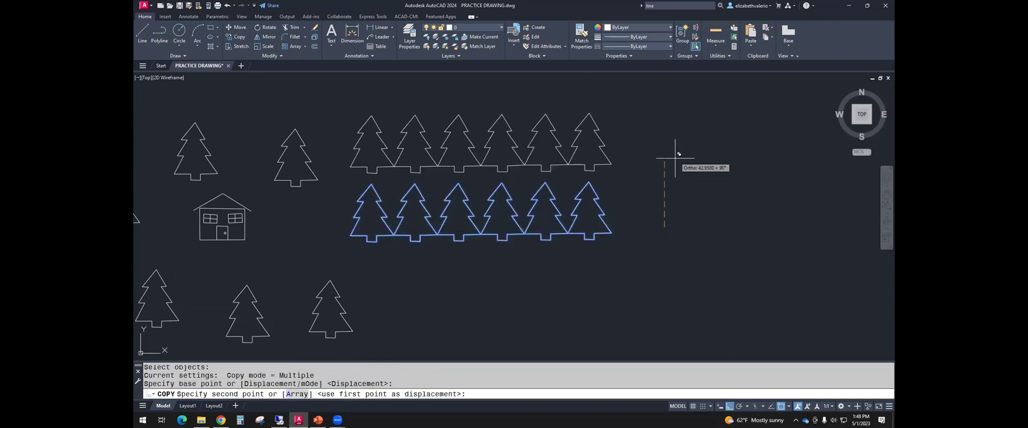
pyautogui.scroll(-2, 679, 154)
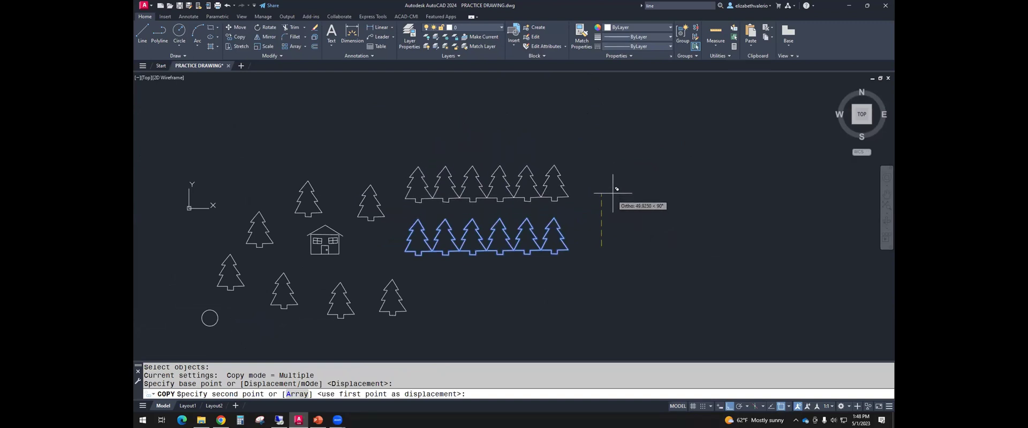
# Place copies of the row 60, 120 and 180 units above
pyautogui.write('60')
pyautogui.press('Return')
pyautogui.moveTo(618, 178); pyautogui.dragTo(613, 212, button='middle')
pyautogui.write('120')
pyautogui.press('Return')
pyautogui.moveTo(596, 120); pyautogui.dragTo(590, 171, button='middle')
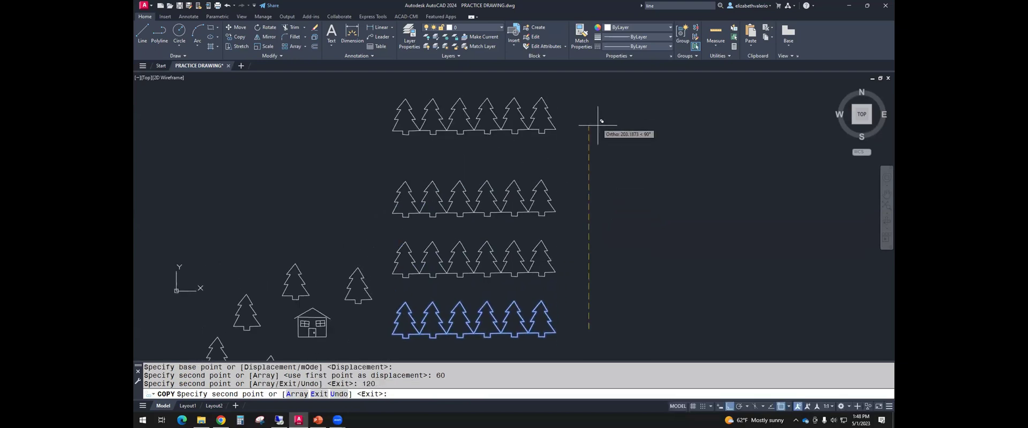
pyautogui.write('18102')
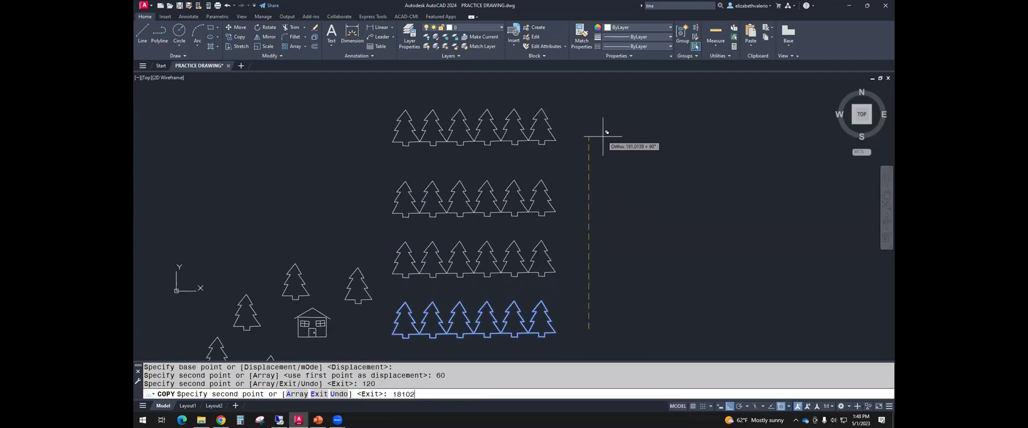
pyautogui.press('BackSpace')
pyautogui.press('BackSpace')
pyautogui.press('BackSpace')
pyautogui.write('0')
pyautogui.press('Return')
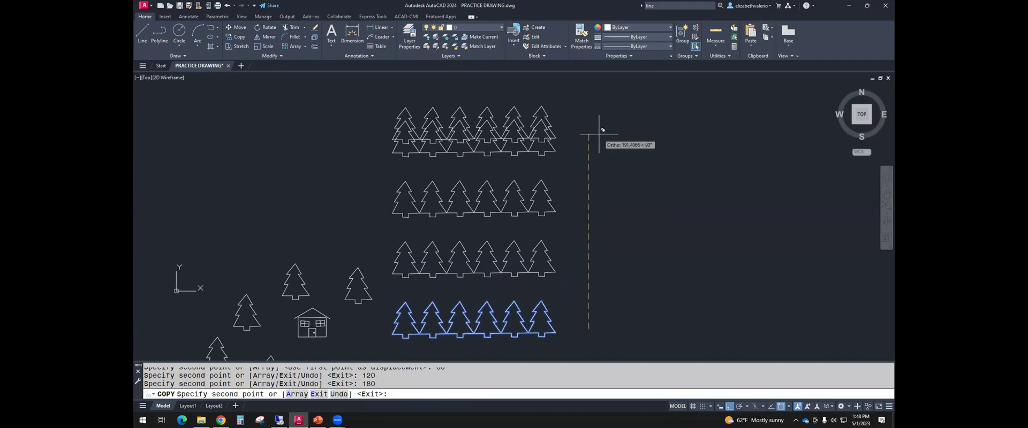
pyautogui.press('Escape')
pyautogui.press('Escape')
pyautogui.scroll(-3, 582, 193)
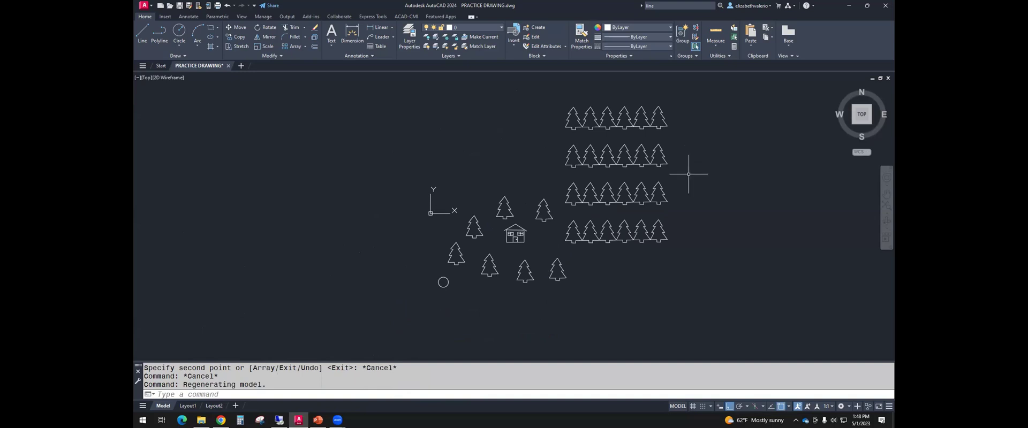
# Recenter the view on the four tree rows and save the drawing
pyautogui.moveTo(746, 213); pyautogui.dragTo(717, 224, button='middle')
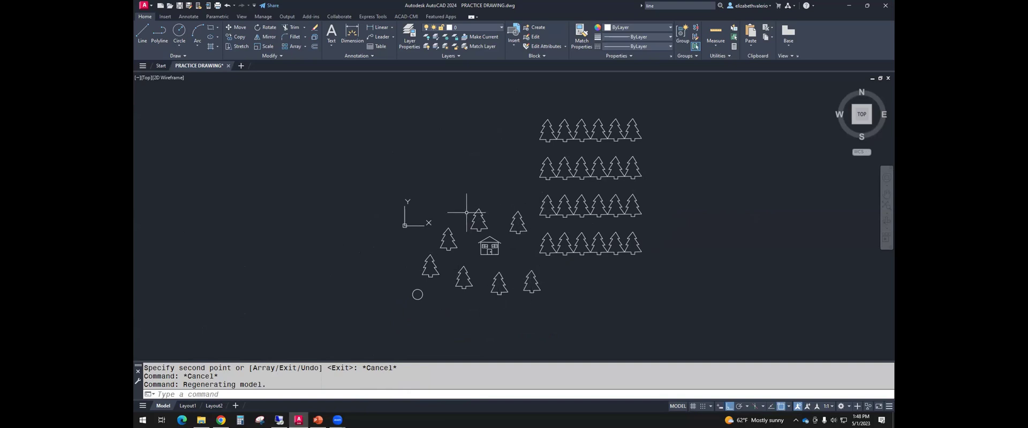
pyautogui.scroll(2, 600, 295)
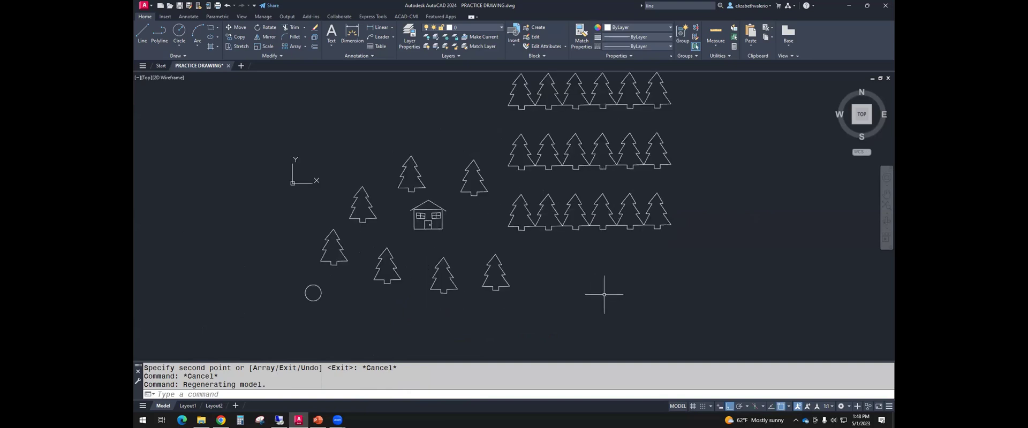
pyautogui.moveTo(604, 295); pyautogui.dragTo(609, 343, button='middle')
pyautogui.hotkey('ctrl', 's')
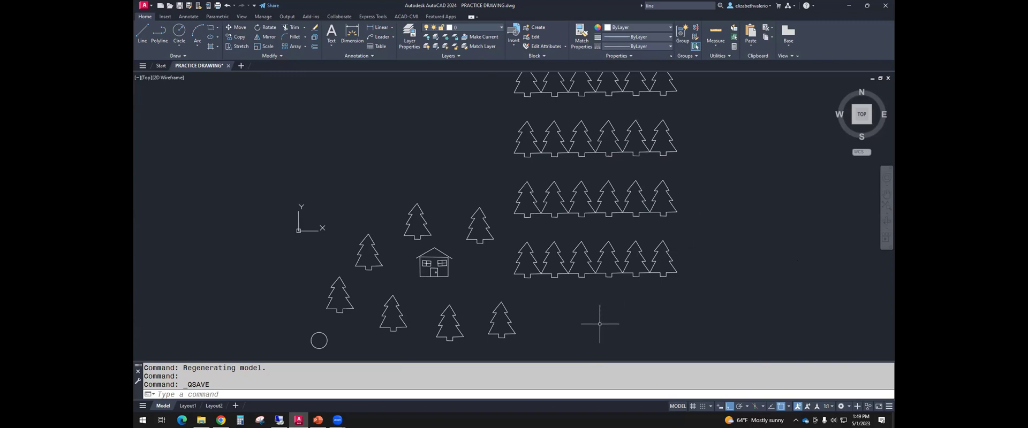
# Move the small circle above the house with object snap and Ortho off
pyautogui.moveTo(599, 319); pyautogui.dragTo(651, 255, button='middle')
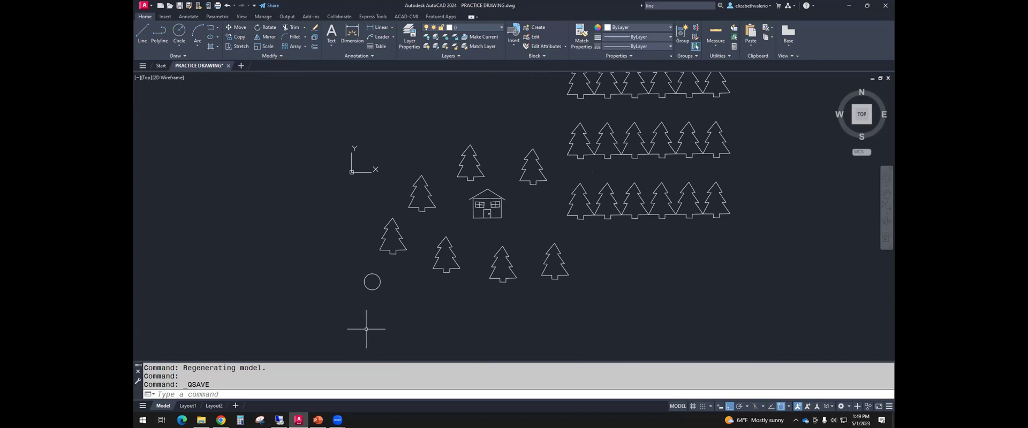
pyautogui.click(368, 276)
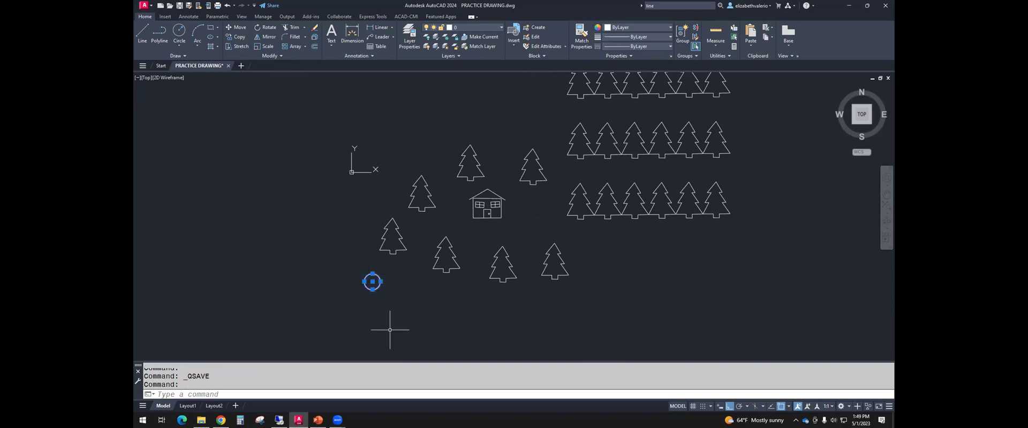
pyautogui.write('m')
pyautogui.press('Return')
pyautogui.click(400, 312)
pyautogui.moveTo(544, 310); pyautogui.dragTo(564, 333, button='middle')
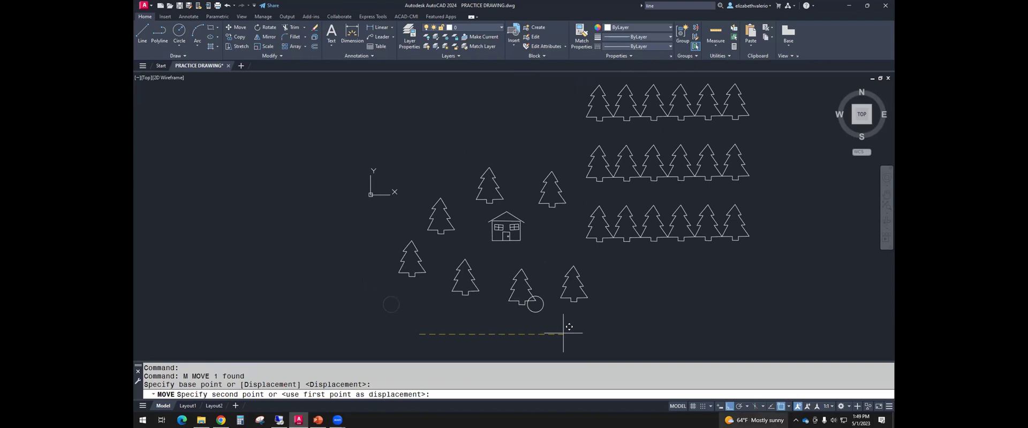
pyautogui.moveTo(485, 156); pyautogui.dragTo(507, 213, button='middle')
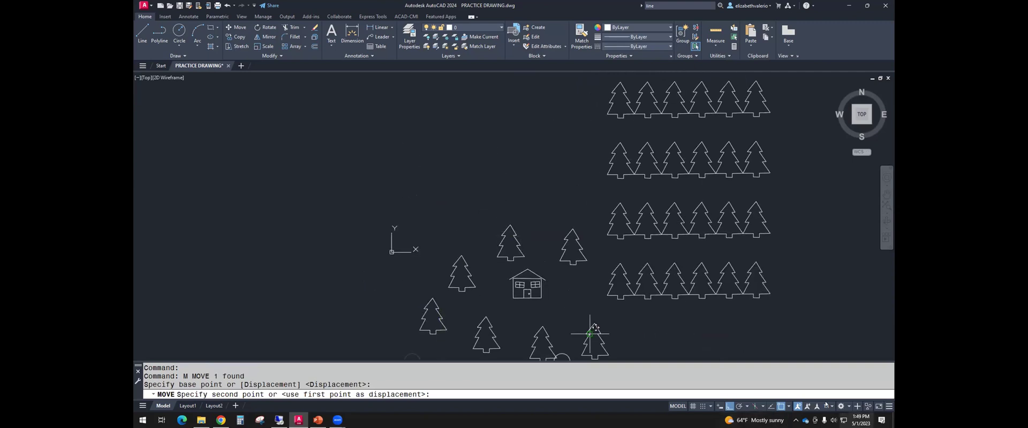
pyautogui.click(781, 408)
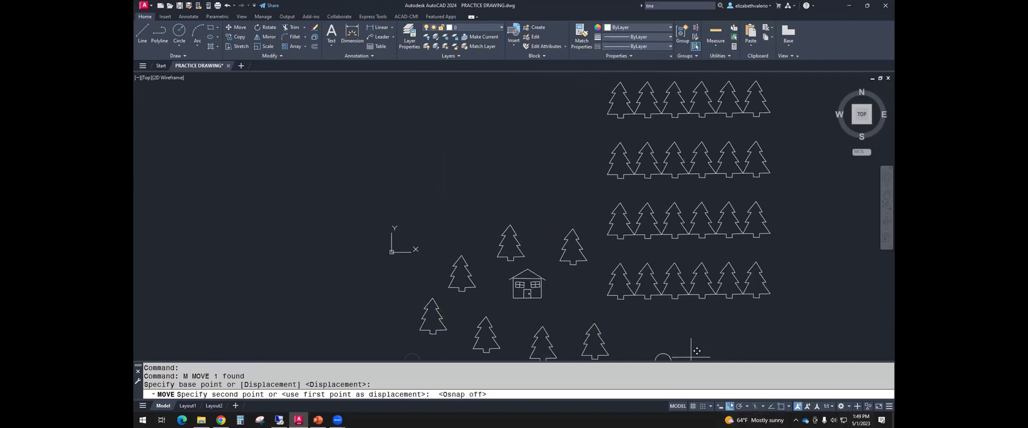
pyautogui.press('F8')
pyautogui.click(494, 171)
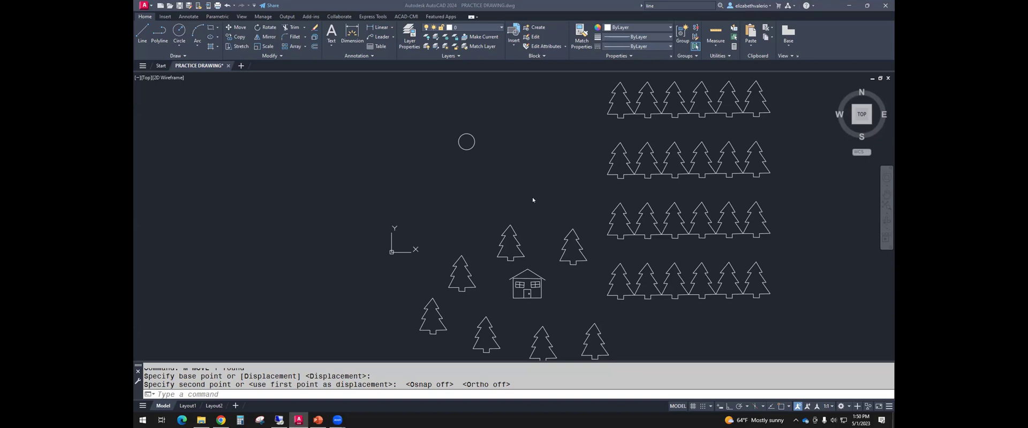
# Draw a 3-point arc curving upward from the circle's top quadrant, then select it
pyautogui.scroll(5, 469, 137)
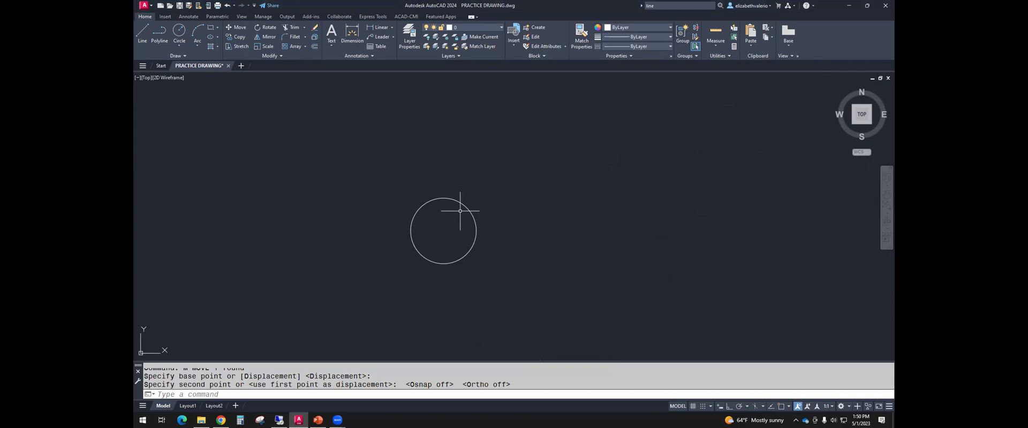
pyautogui.click(198, 44)
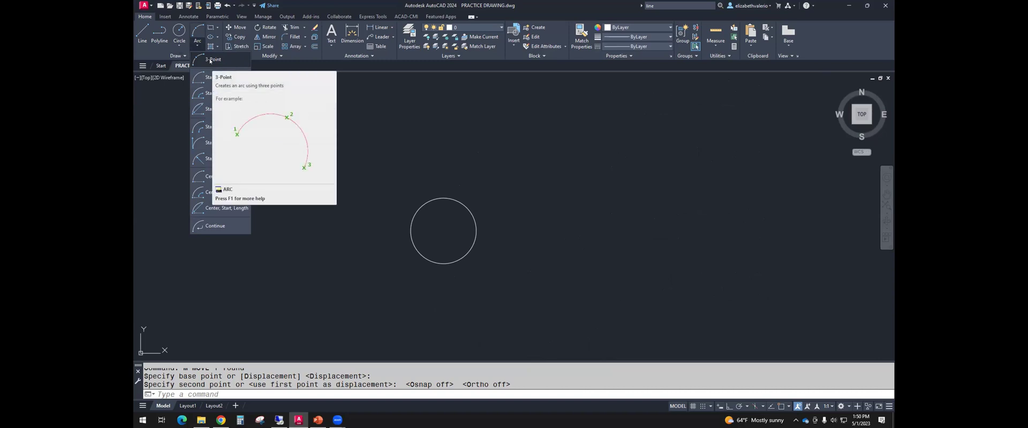
pyautogui.click(210, 60)
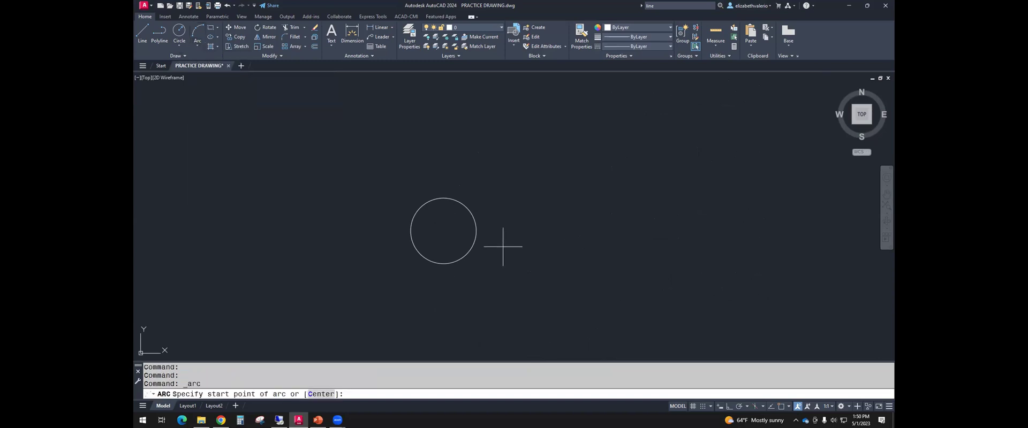
pyautogui.write('QUA')
pyautogui.press('Return')
pyautogui.click(442, 199)
pyautogui.click(429, 170)
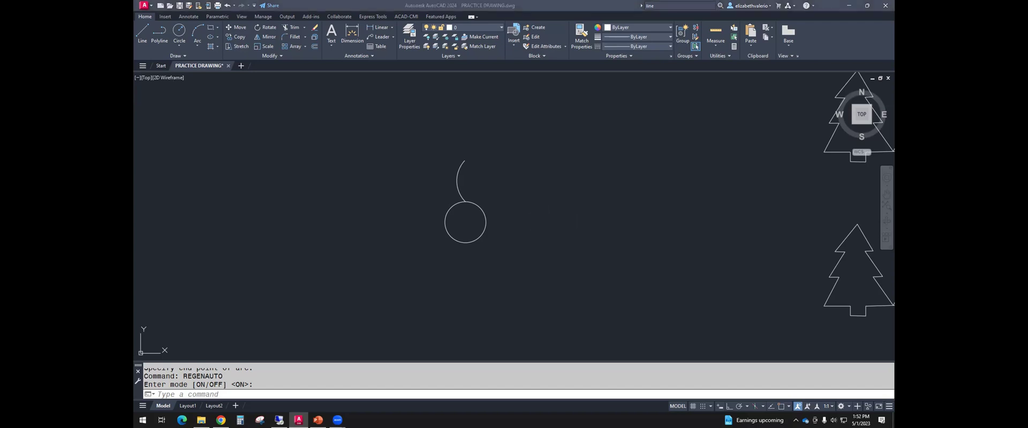
pyautogui.click(446, 177)
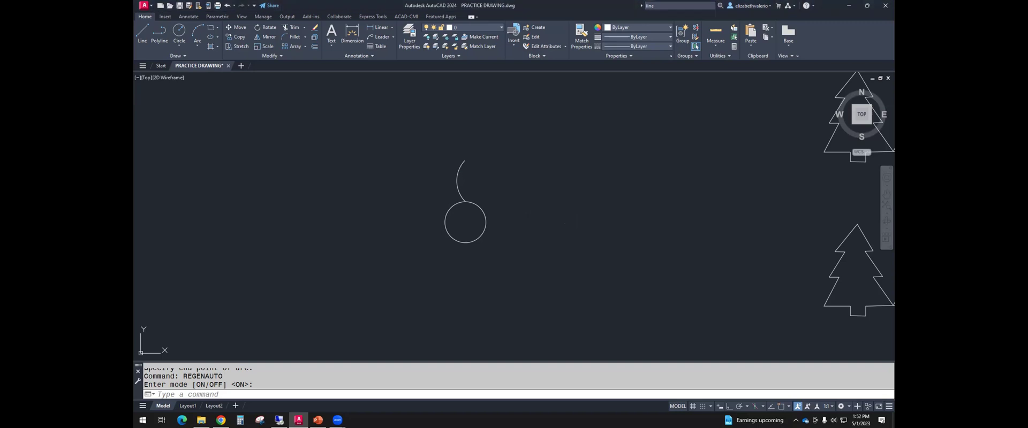
pyautogui.click(461, 163)
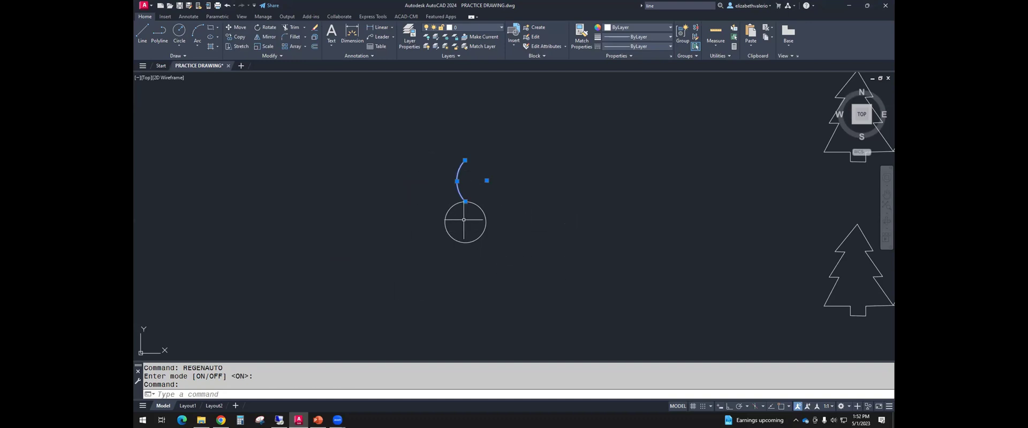
# Turn object snapping back on with Center enabled and Endpoint disabled
pyautogui.press('Escape')
pyautogui.press('Escape')
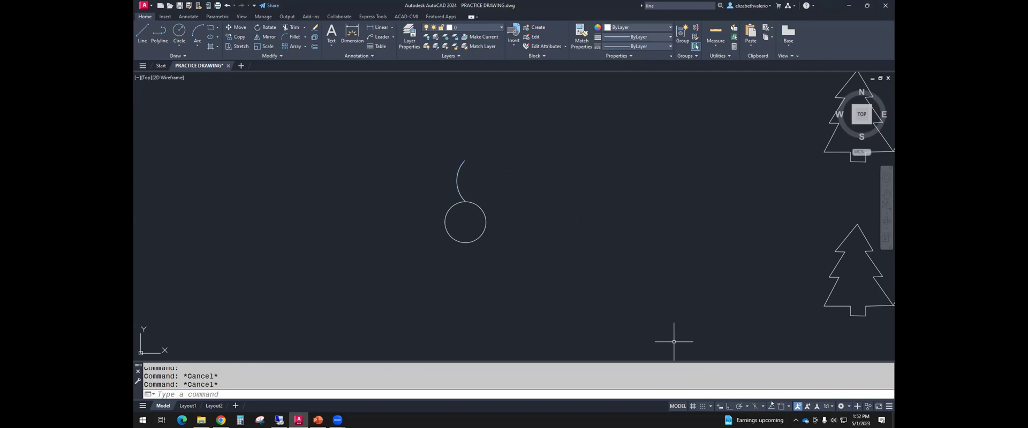
pyautogui.click(780, 406)
pyautogui.click(788, 407)
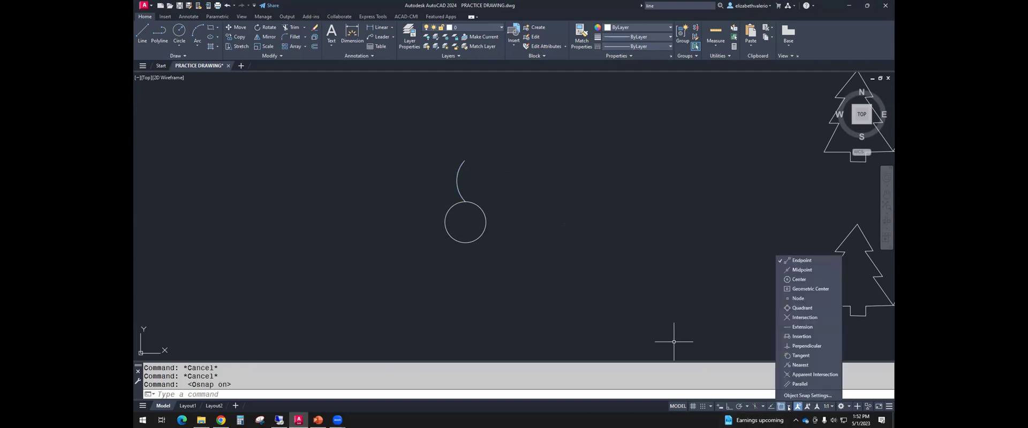
pyautogui.click(802, 260)
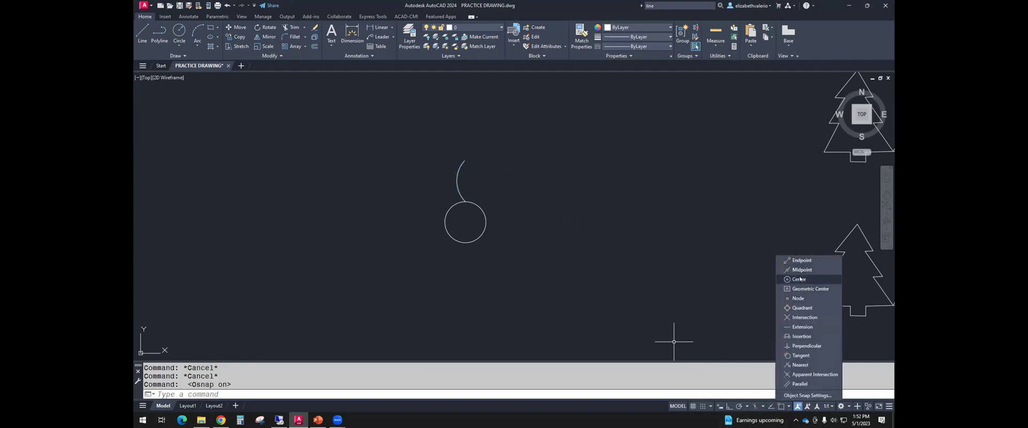
pyautogui.click(813, 280)
pyautogui.click(541, 226)
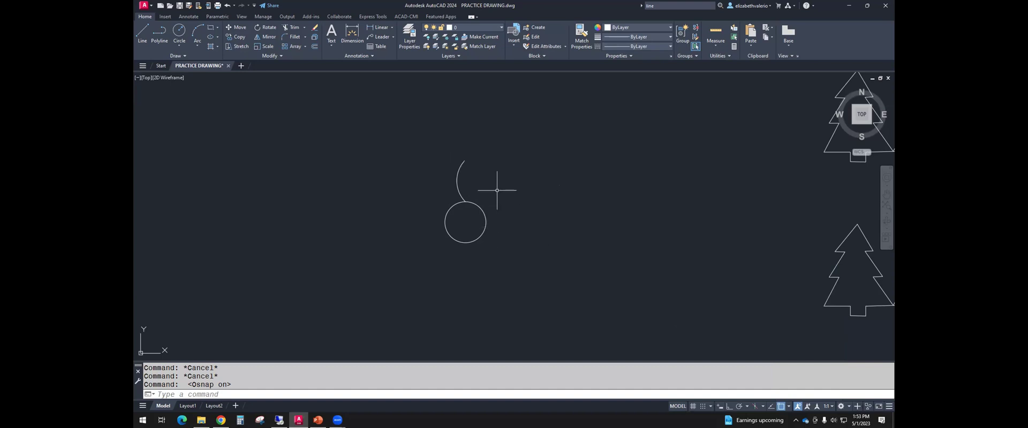
# Rotate the arc about the circle's centre so it leans further to the left
pyautogui.write('RO')
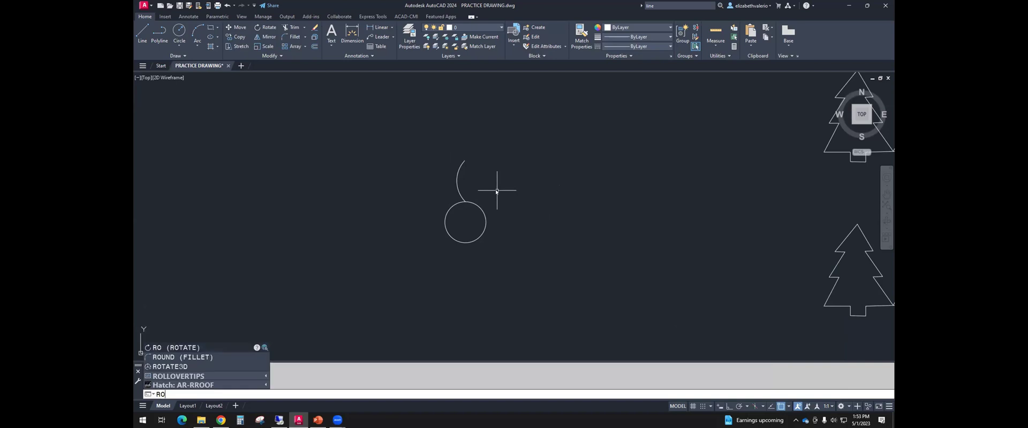
pyautogui.press('Return')
pyautogui.click(463, 162)
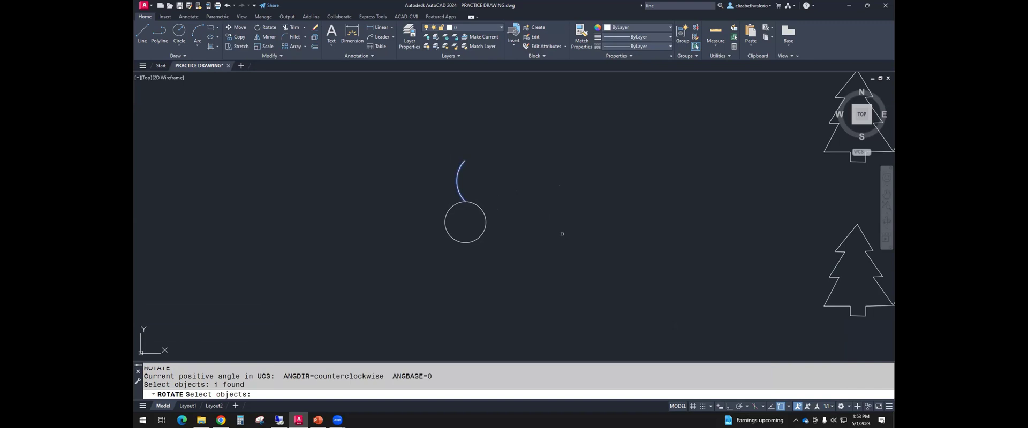
pyautogui.press('Return')
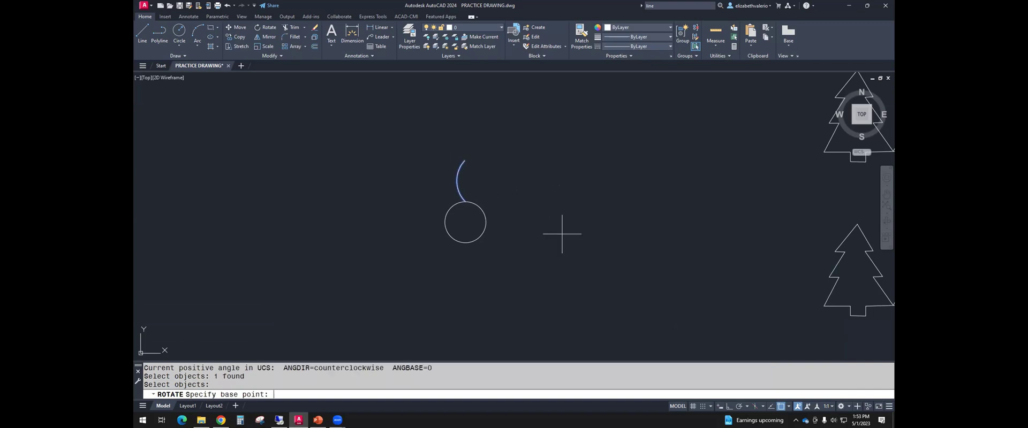
pyautogui.click(486, 222)
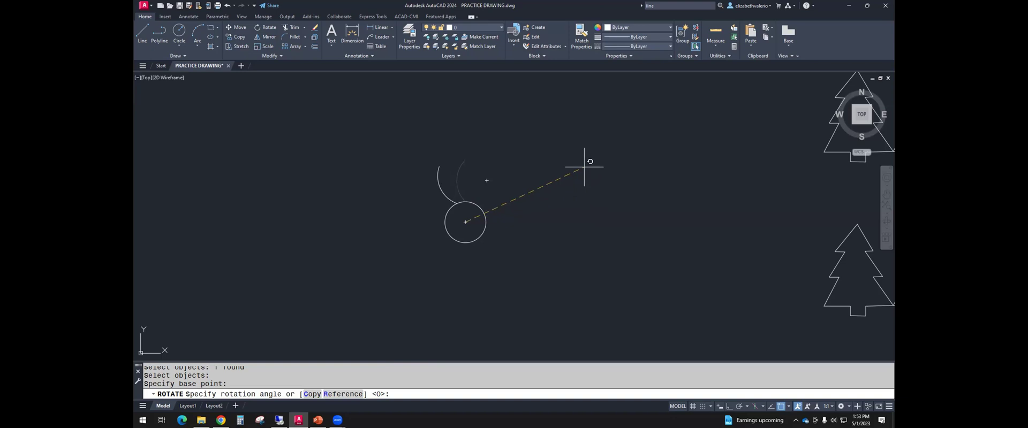
pyautogui.click(584, 166)
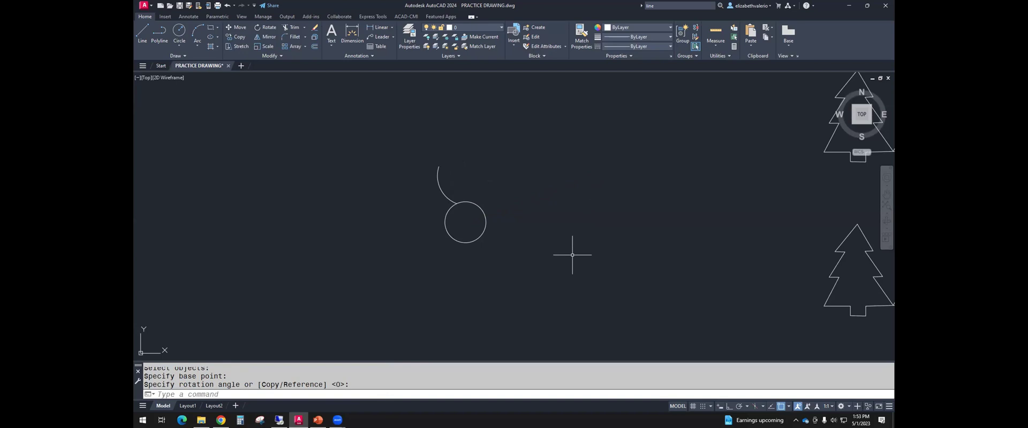
pyautogui.press('Return')
pyautogui.click(437, 181)
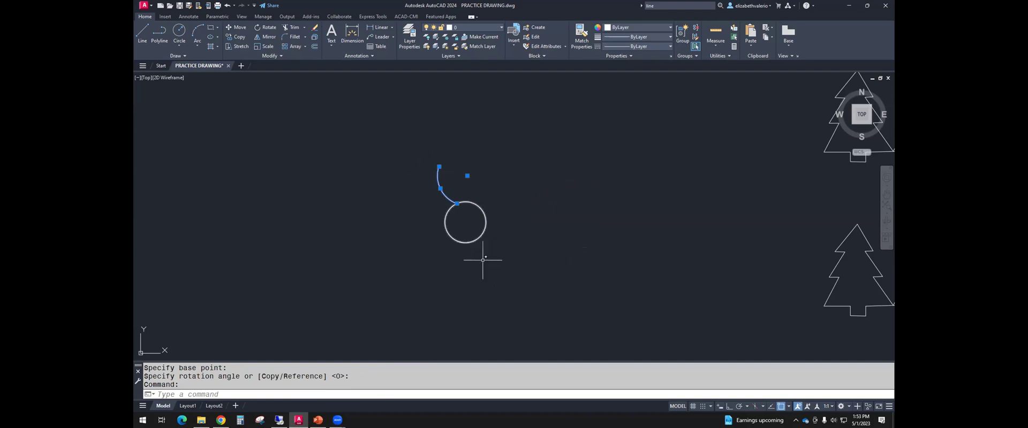
pyautogui.press('Escape')
pyautogui.press('Escape')
pyautogui.press('Escape')
# Rotate the arc 180° about the circle's centre so it curls below the circle
pyautogui.write('RO')
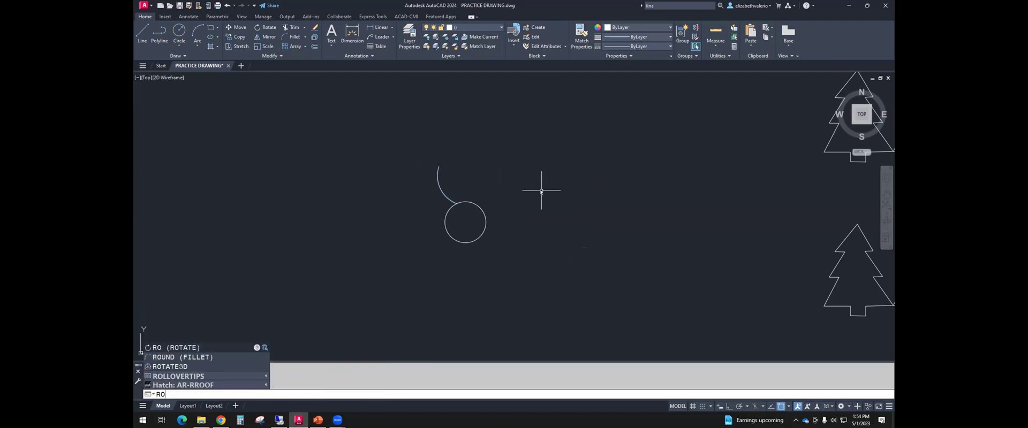
pyautogui.press('Return')
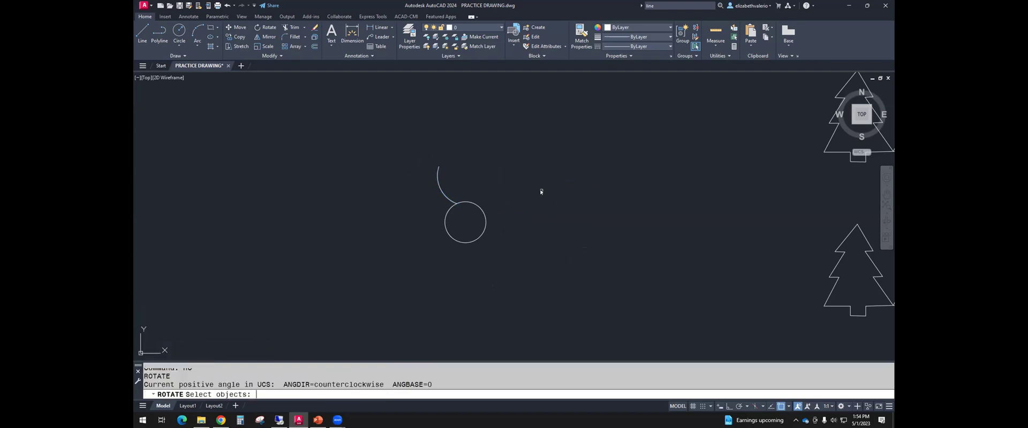
pyautogui.click(438, 180)
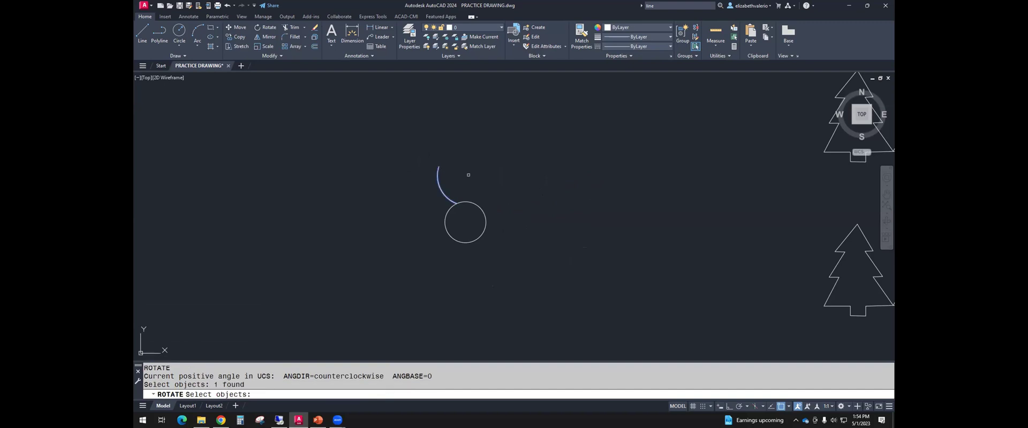
pyautogui.press('Return')
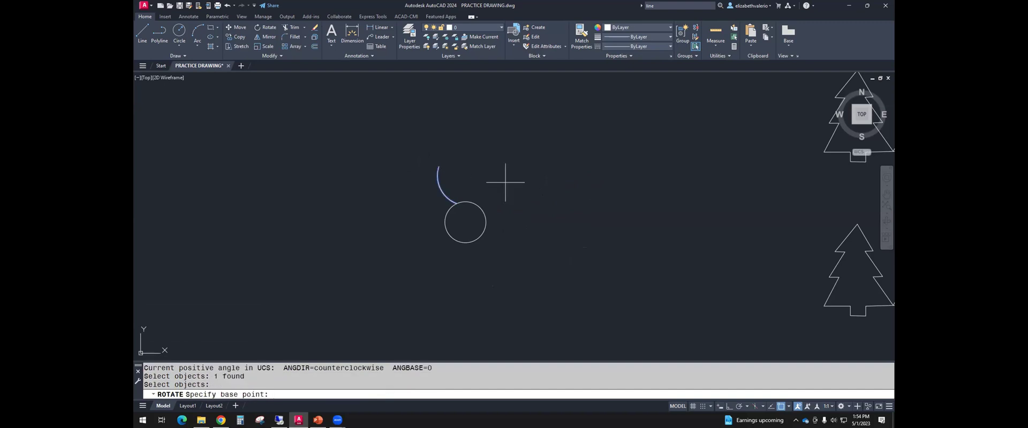
pyautogui.click(475, 207)
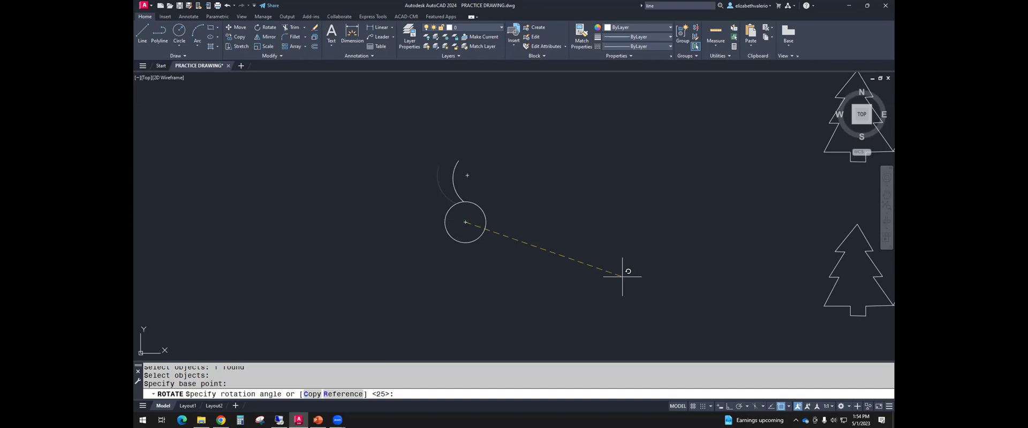
pyautogui.write('180')
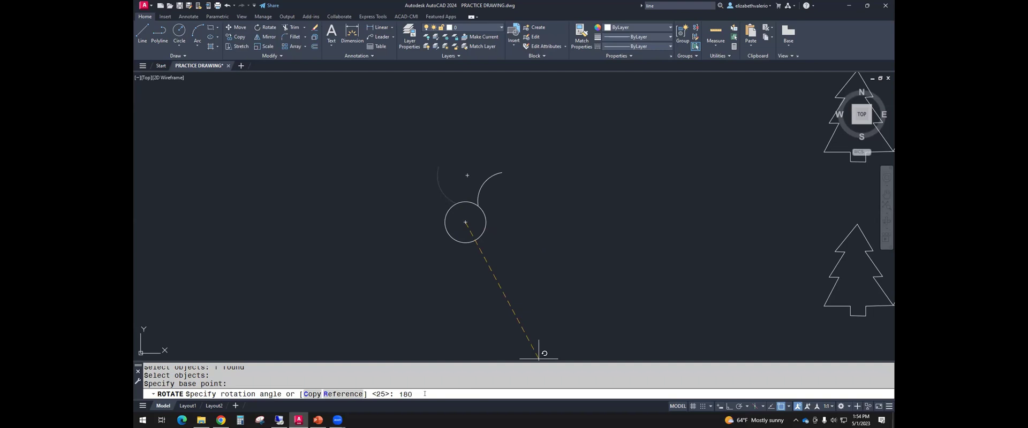
pyautogui.press('Return')
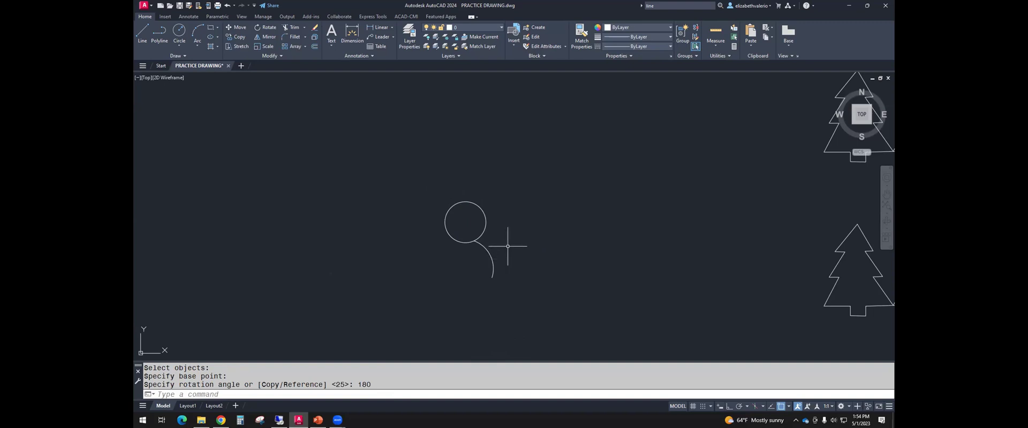
# Add a 180°-rotated copy of the arc about the circle's centre, curling above the circle
pyautogui.write('ro')
pyautogui.press('Return')
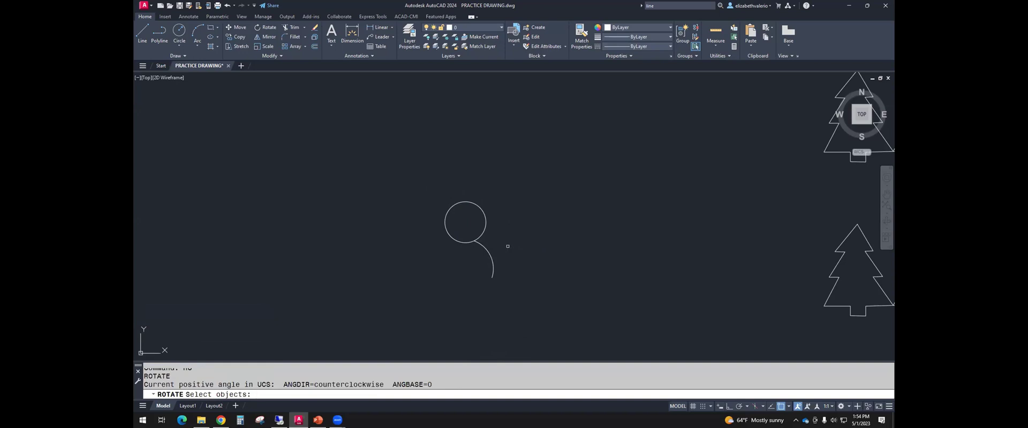
pyautogui.click(490, 256)
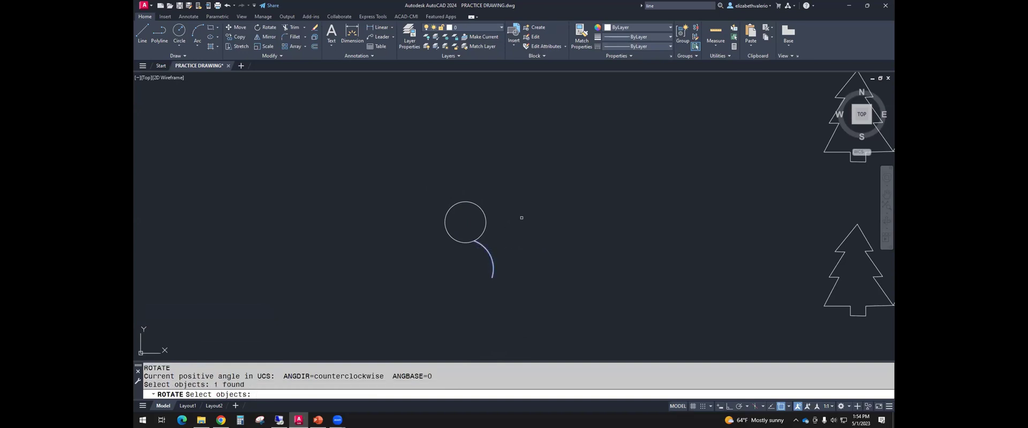
pyautogui.press('Return')
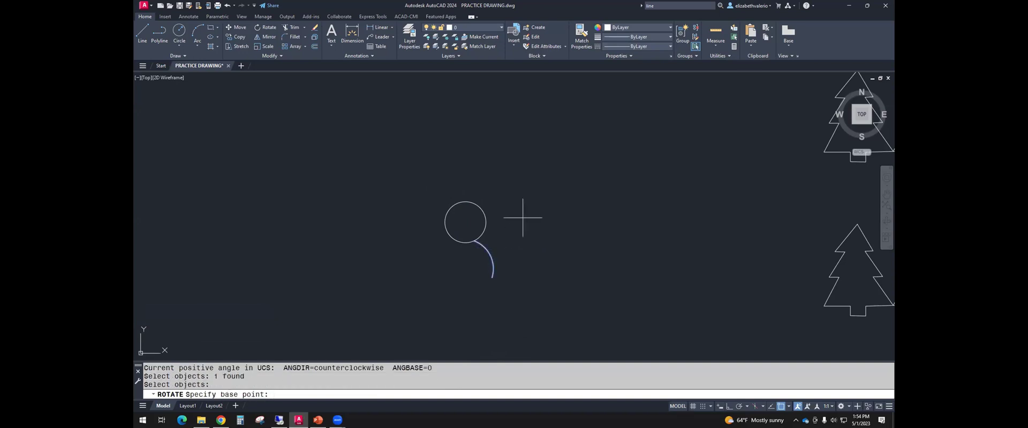
pyautogui.click(486, 219)
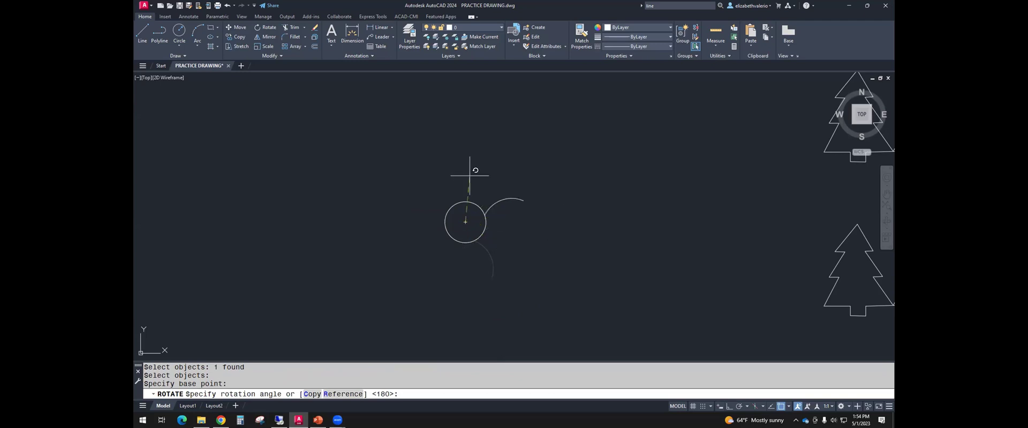
pyautogui.click(313, 397)
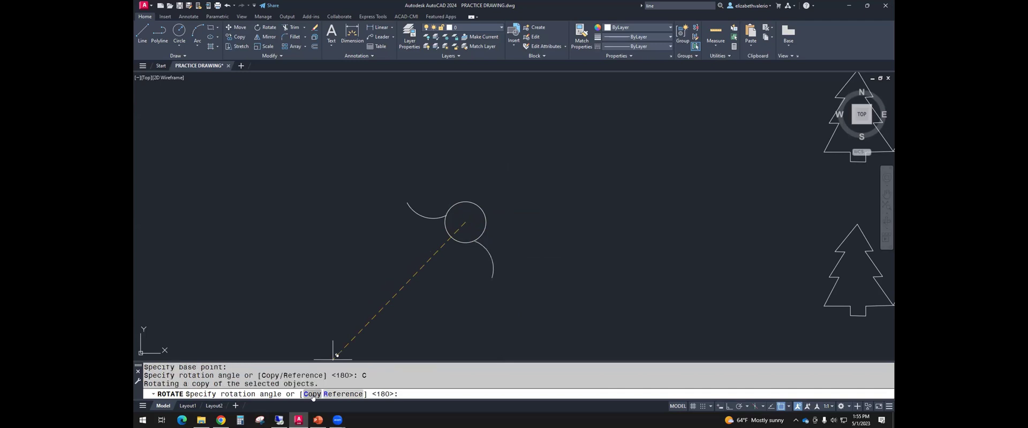
pyautogui.click(264, 254)
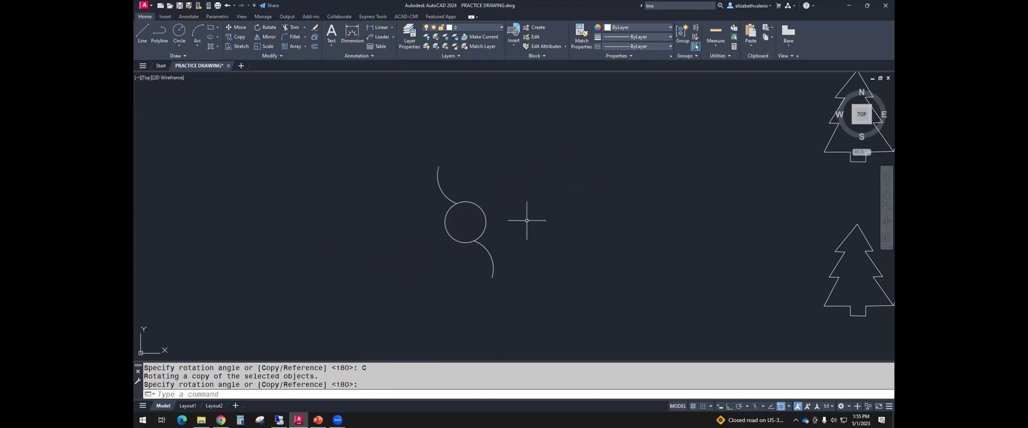
# Select the upper and lower arcs with selection windows
pyautogui.press('Return')
pyautogui.click(459, 179)
pyautogui.click(375, 165)
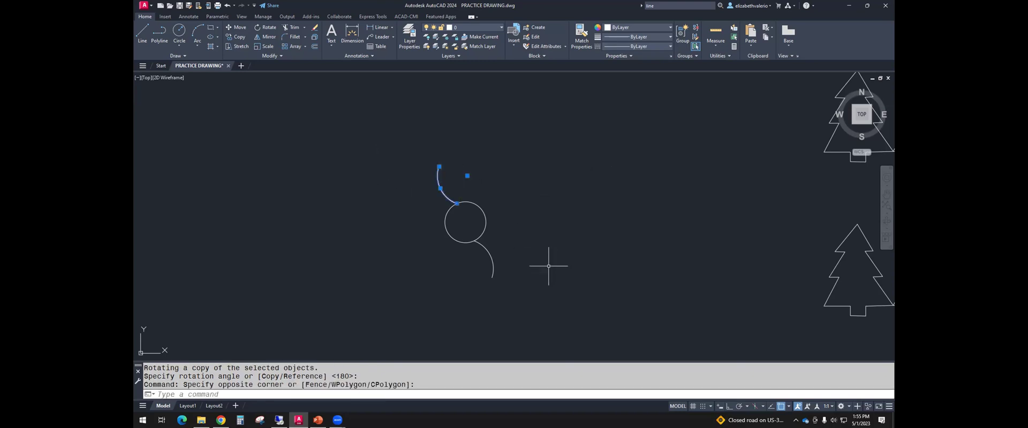
pyautogui.click(533, 252)
pyautogui.click(459, 282)
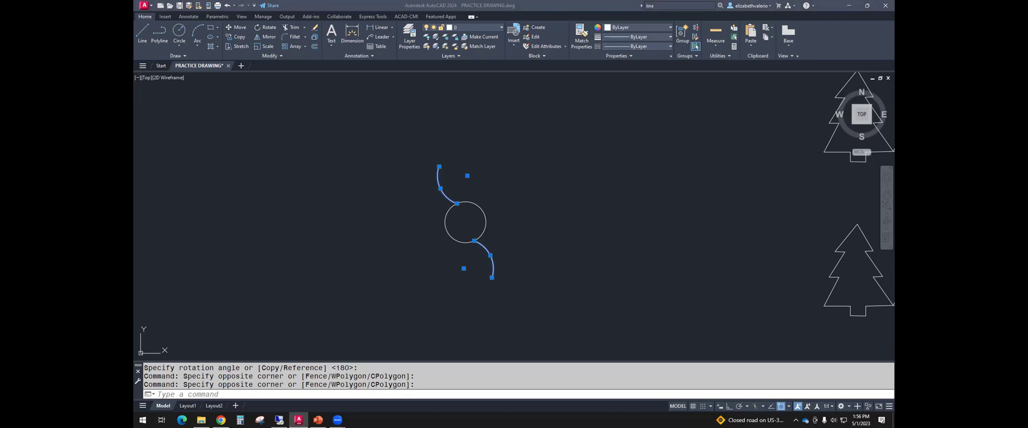
pyautogui.press('Escape')
pyautogui.press('Escape')
pyautogui.click(466, 184)
pyautogui.click(413, 193)
pyautogui.click(506, 238)
pyautogui.click(458, 284)
# Copy the two arcs rotated 90° about the circle's centre
pyautogui.write('RO')
pyautogui.press('Return')
pyautogui.write('CEN')
pyautogui.press('Return')
pyautogui.click(465, 222)
pyautogui.write('C')
pyautogui.press('Return')
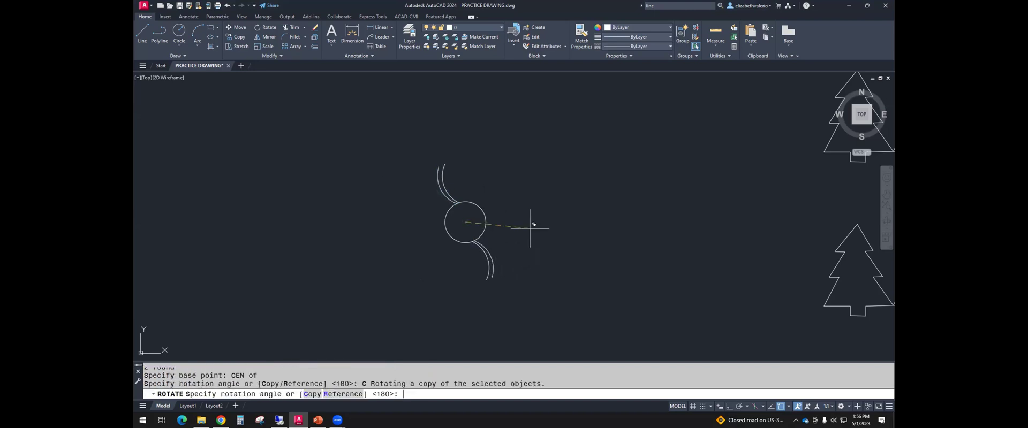
pyautogui.write('90')
pyautogui.press('Return')
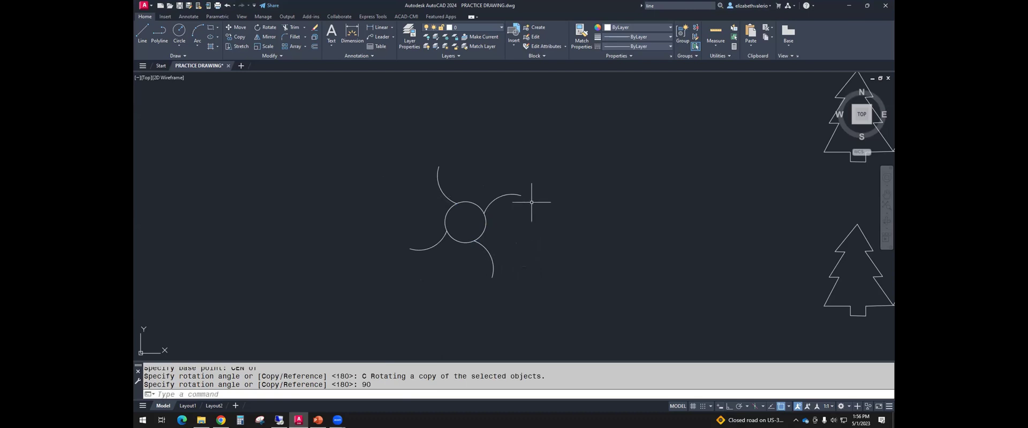
# Select all four arcs and copy them rotated 45° about the centre, making eight rays
pyautogui.click(532, 202)
pyautogui.click(499, 184)
pyautogui.click(472, 172)
pyautogui.click(412, 180)
pyautogui.click(413, 274)
pyautogui.click(385, 222)
pyautogui.click(488, 256)
pyautogui.write('ro')
pyautogui.press('Return')
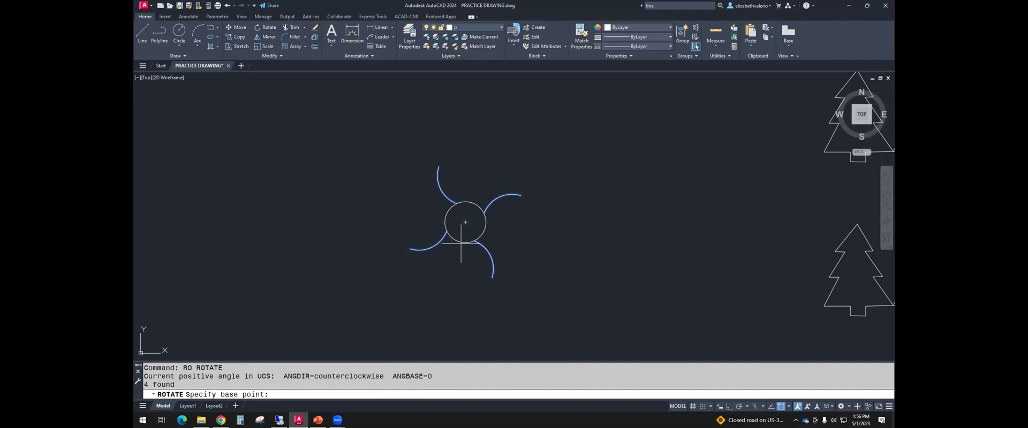
pyautogui.click(465, 223)
pyautogui.write('c')
pyautogui.press('Return')
pyautogui.write('45')
pyautogui.press('Return')
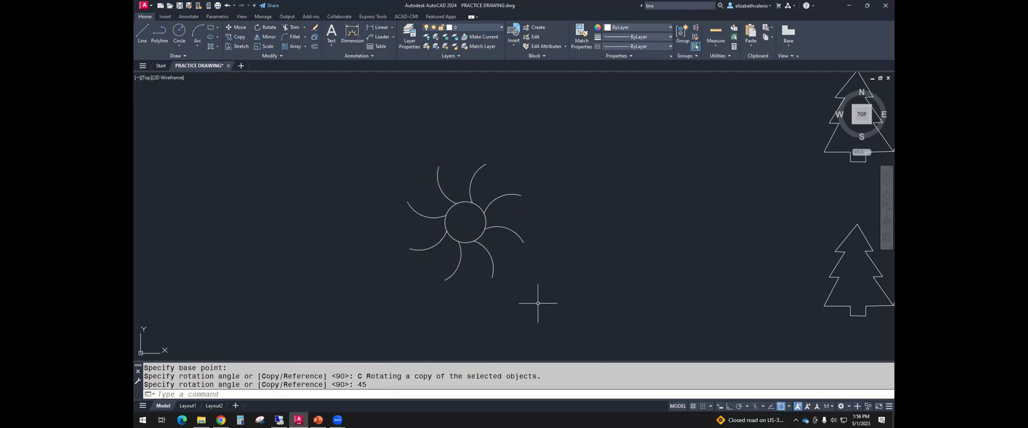
# Zoom out and pan to show the sun, house and trees, and quick-save the drawing
pyautogui.moveTo(535, 301); pyautogui.dragTo(533, 298, button='middle')
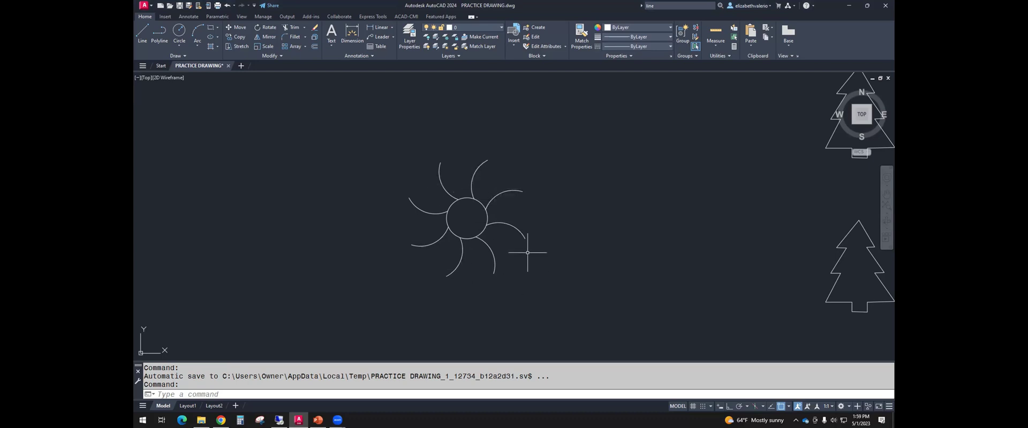
pyautogui.scroll(-4, 530, 249)
pyautogui.moveTo(567, 257); pyautogui.dragTo(457, 174, button='middle')
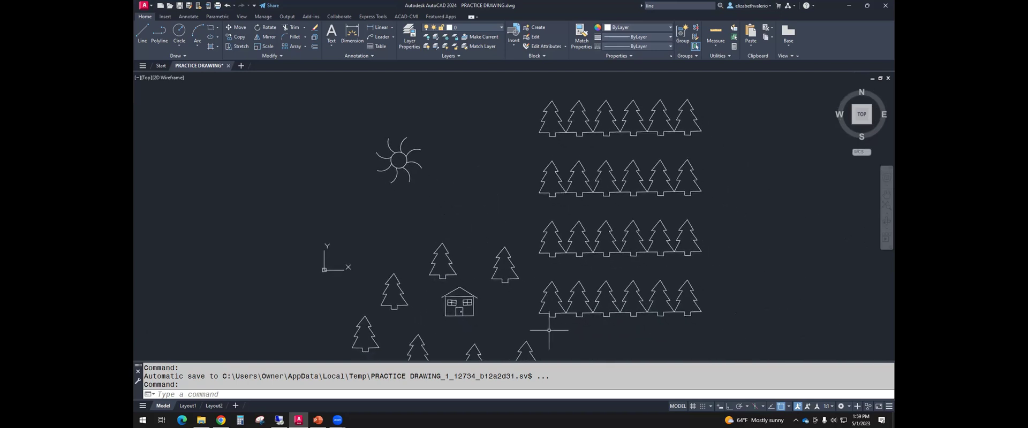
pyautogui.moveTo(550, 330); pyautogui.dragTo(533, 295, button='middle')
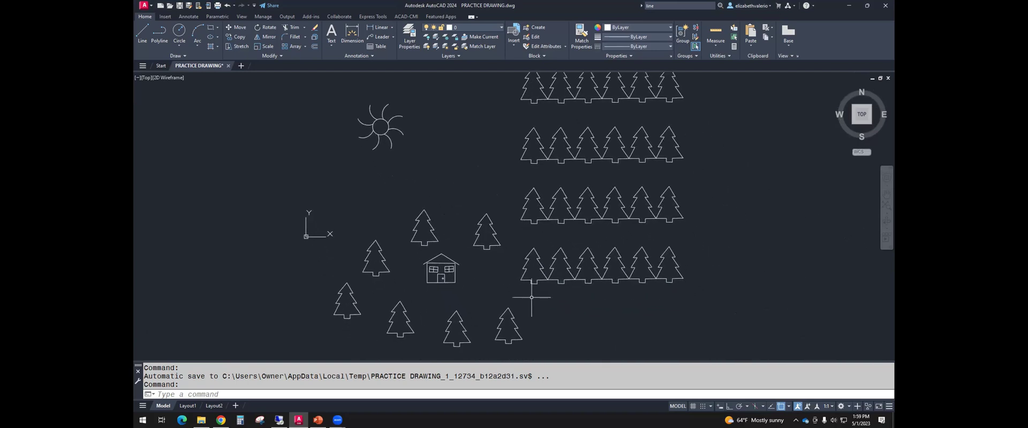
pyautogui.click(180, 5)
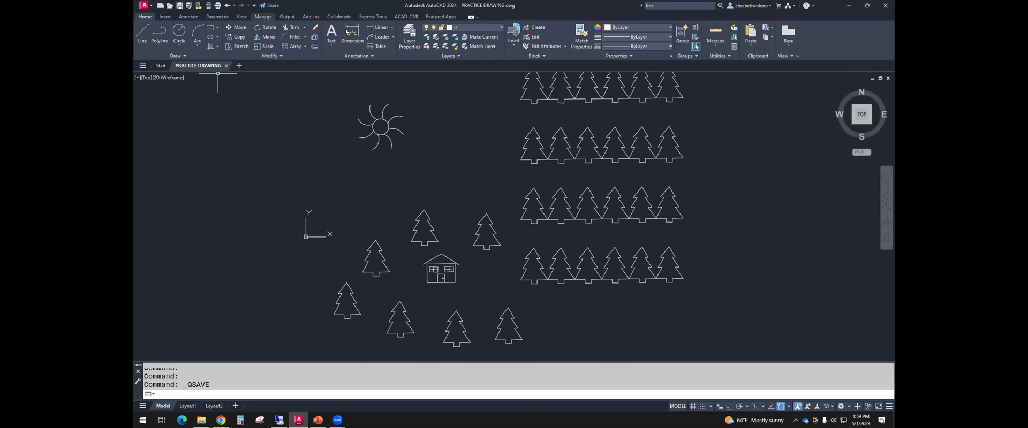
pyautogui.moveTo(453, 196)
pyautogui.mouseDown(button='middle')
pyautogui.moveTo(675, 203)
pyautogui.moveTo(622, 193)
pyautogui.mouseUp(button='middle')
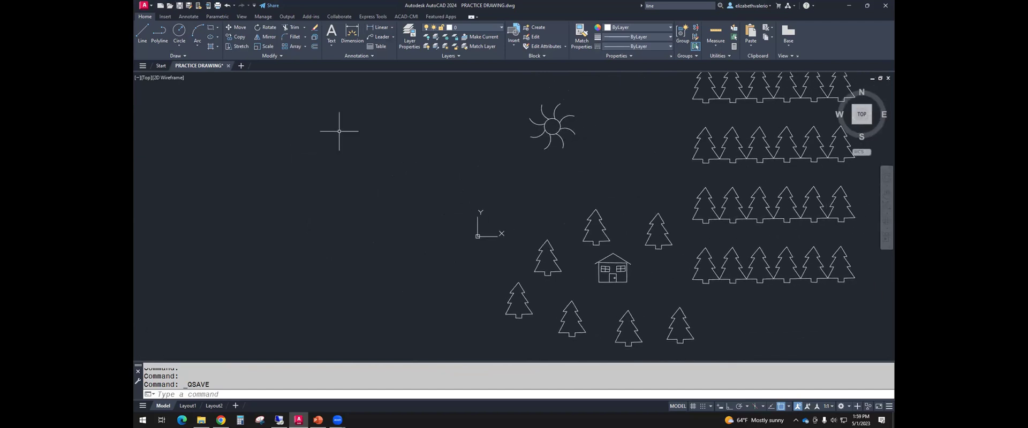
# Draw a closed four-sided slanted lot outline with lines to the left of the sun
pyautogui.click(142, 31)
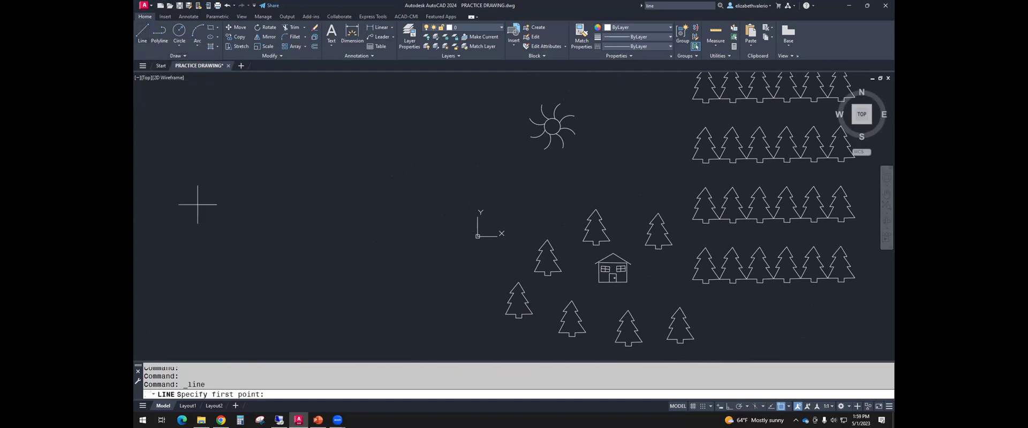
pyautogui.click(226, 244)
pyautogui.click(225, 146)
pyautogui.click(304, 90)
pyautogui.click(413, 100)
pyautogui.write('c')
pyautogui.press('Return')
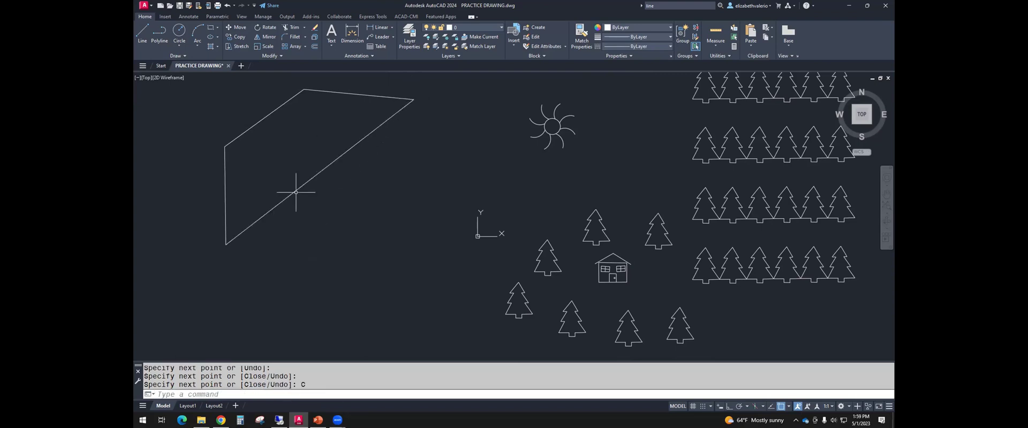
# Zoom in on the lot and choose the Rectangle tool
pyautogui.moveTo(285, 159); pyautogui.dragTo(319, 185, button='middle')
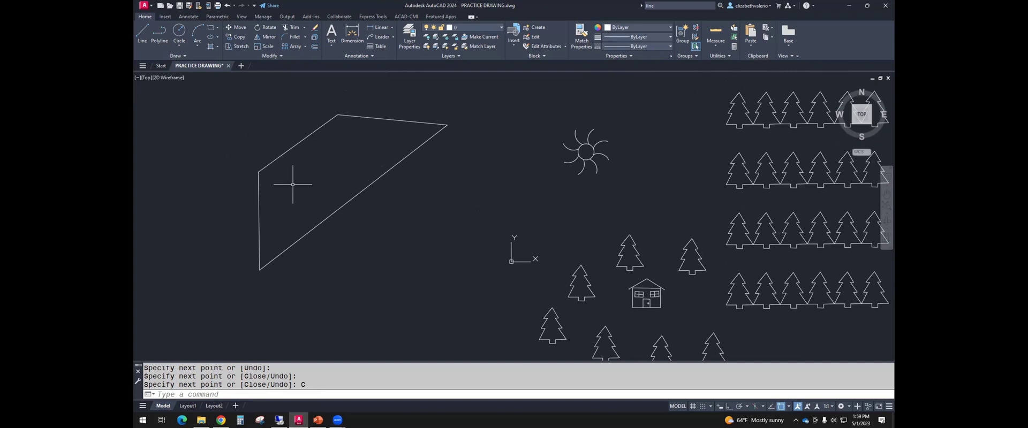
pyautogui.scroll(3, 293, 184)
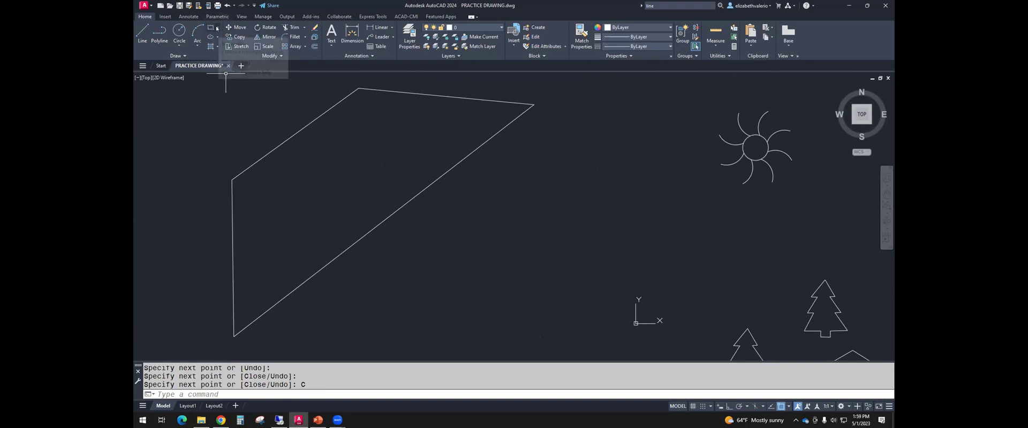
pyautogui.click(217, 28)
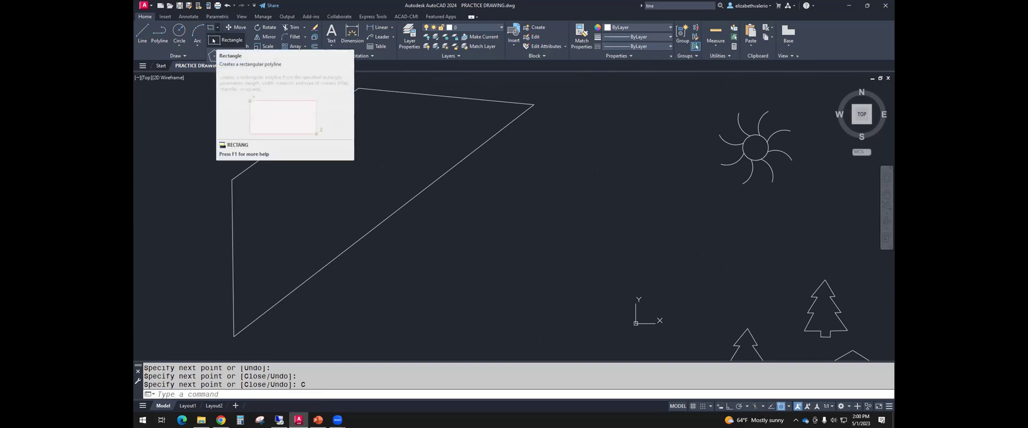
pyautogui.click(213, 41)
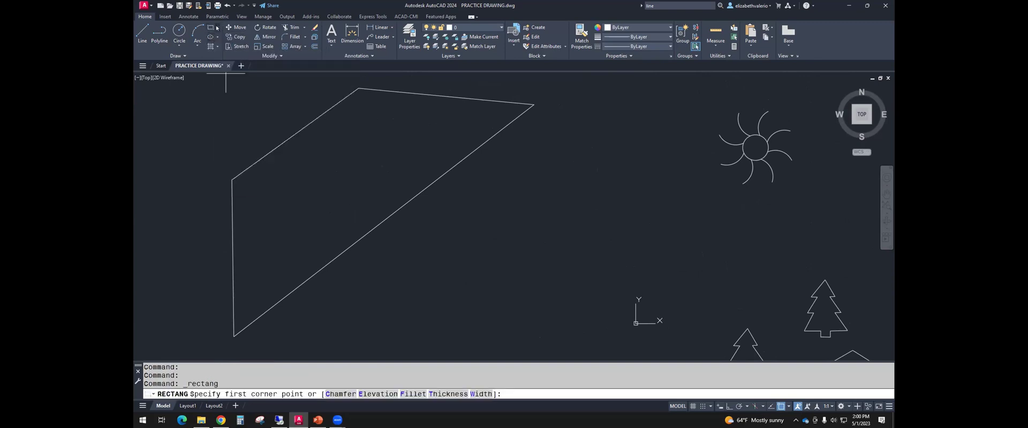
# Draw a small house rectangle inside the upper-left part of the lot
pyautogui.click(216, 28)
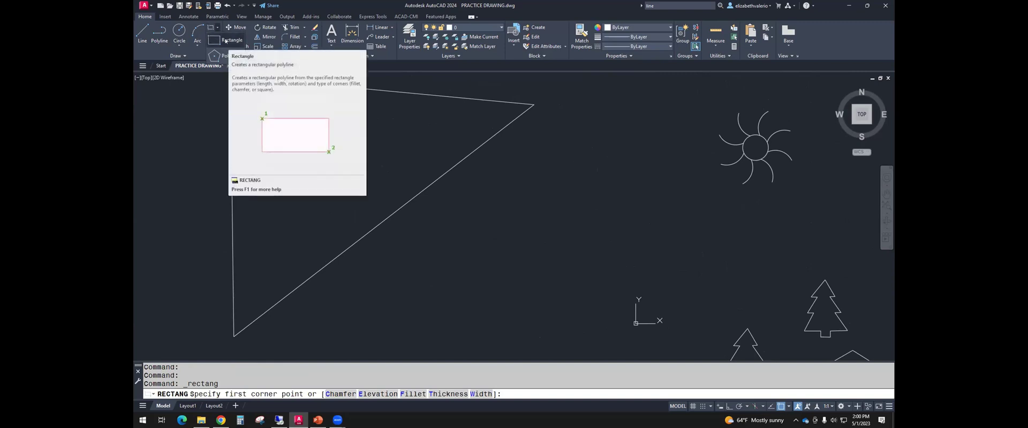
pyautogui.click(226, 40)
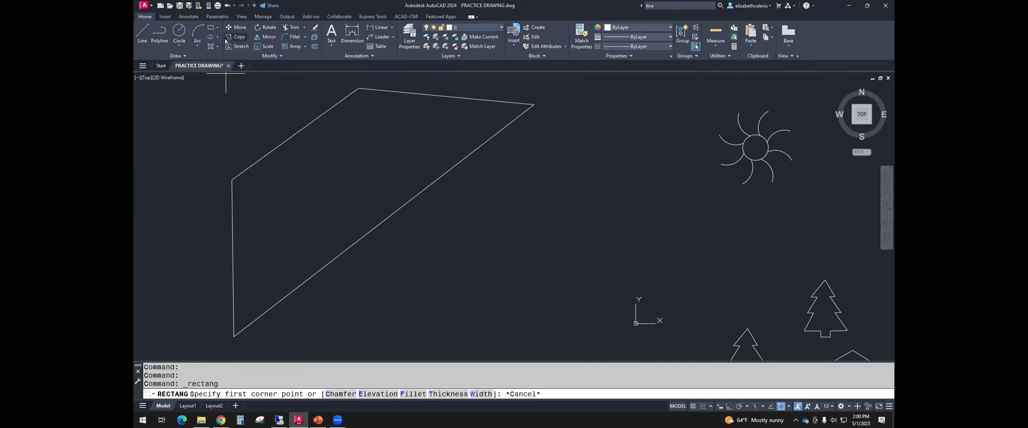
pyautogui.click(304, 167)
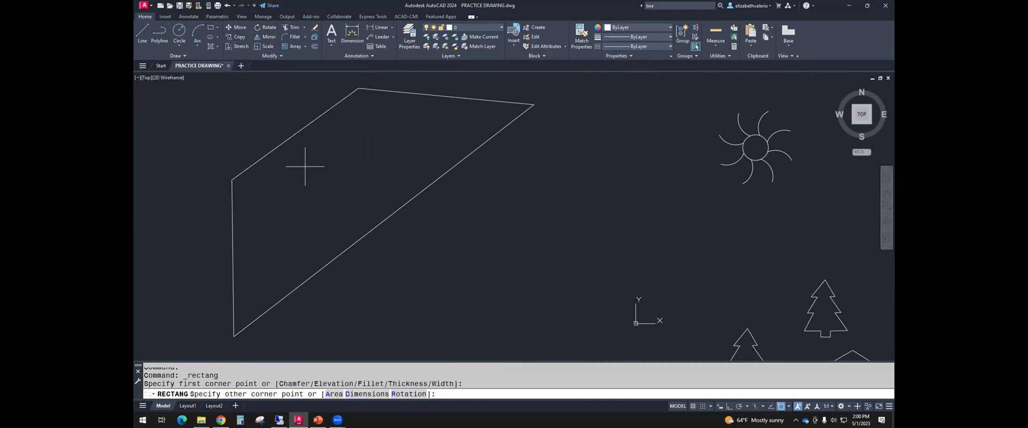
pyautogui.click(347, 194)
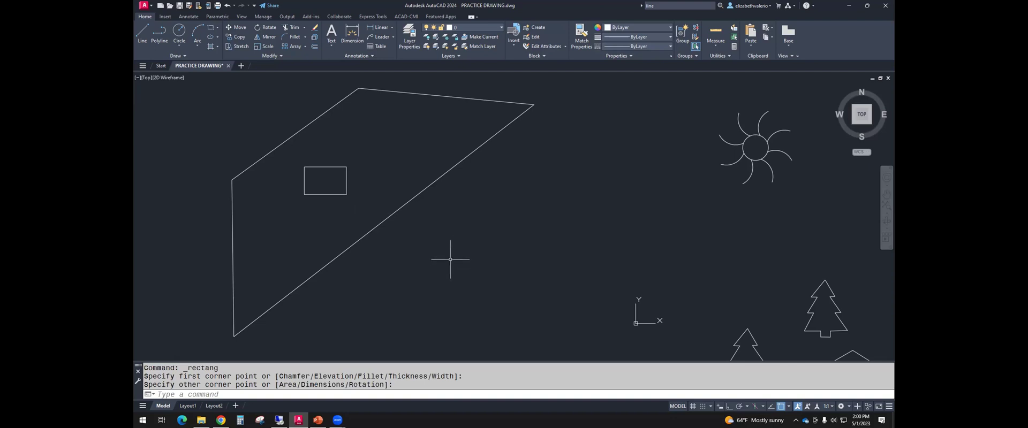
pyautogui.scroll(-3, 439, 246)
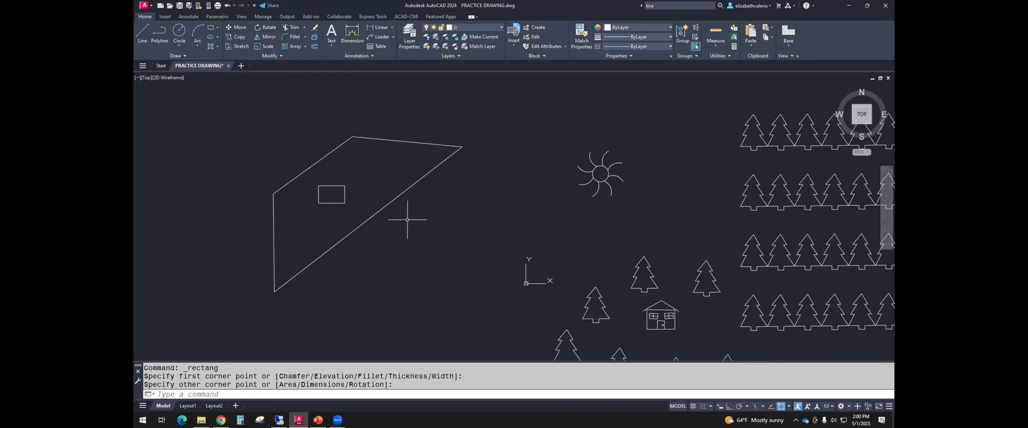
pyautogui.write('co')
pyautogui.press('Return')
pyautogui.click(410, 189)
pyautogui.press('Return')
pyautogui.click(469, 185)
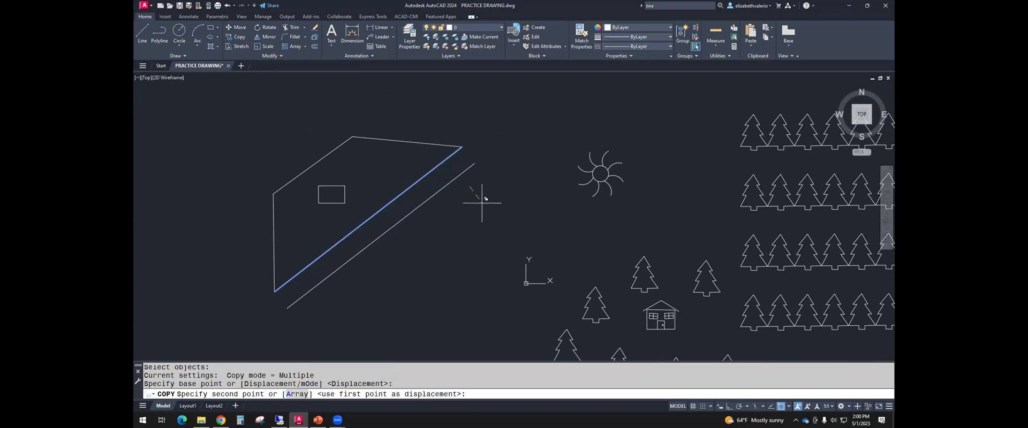
pyautogui.click(482, 203)
pyautogui.press('Escape')
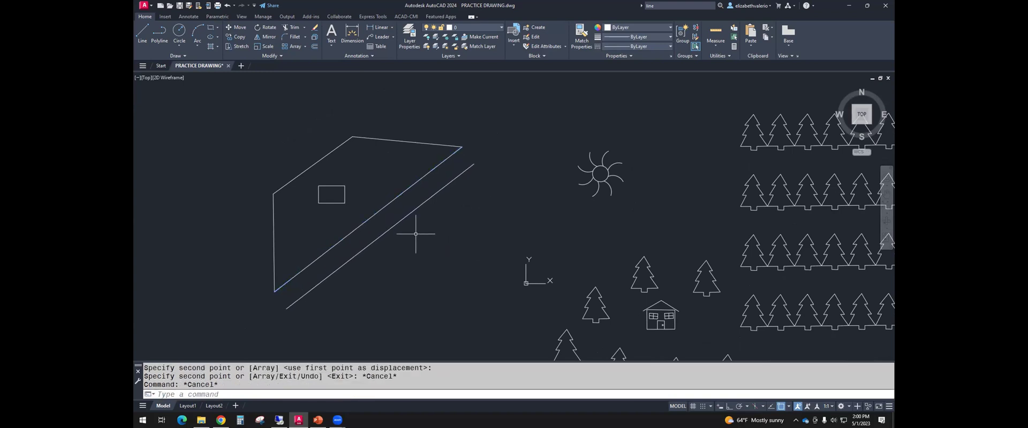
pyautogui.scroll(2, 384, 185)
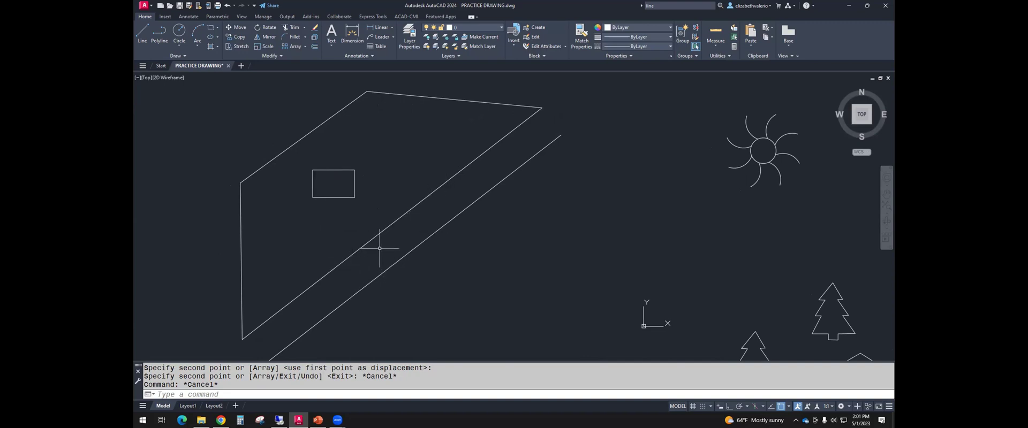
pyautogui.moveTo(339, 229); pyautogui.dragTo(395, 230, button='middle')
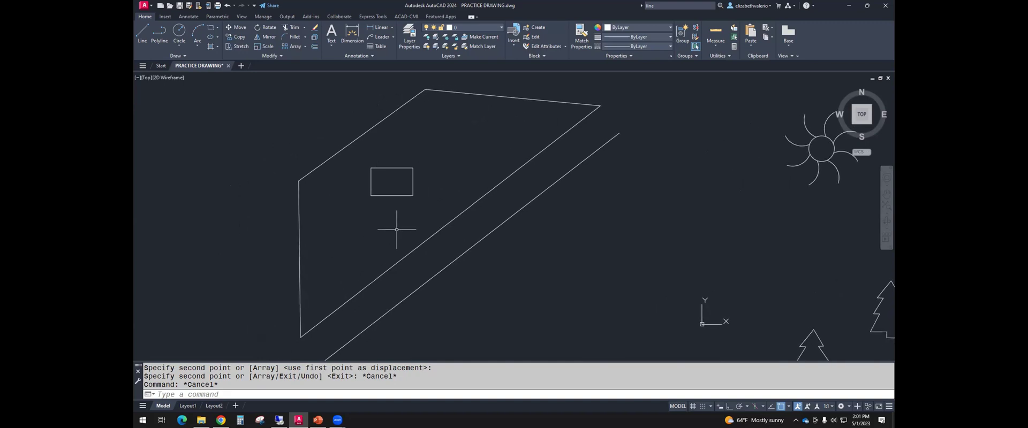
# Start rotating the house rectangle about its lower-right corner, with Endpoint snap turned on
pyautogui.write('RO')
pyautogui.press('Return')
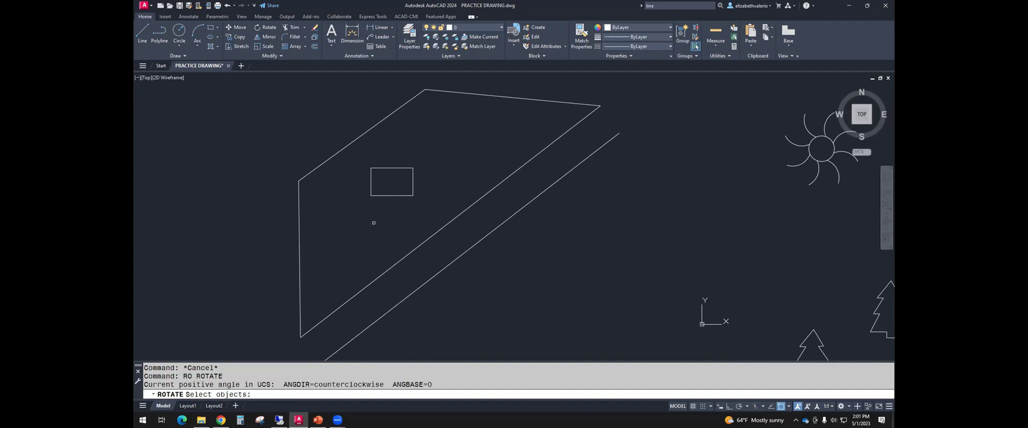
pyautogui.click(388, 196)
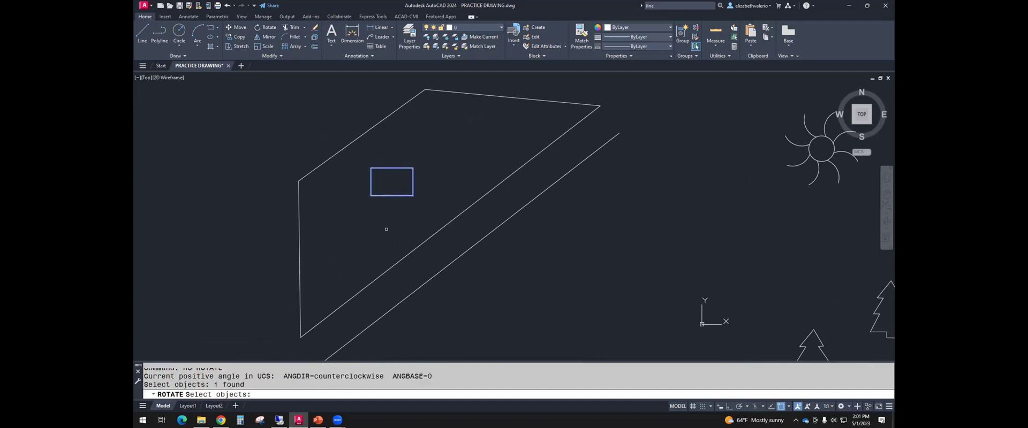
pyautogui.press('Return')
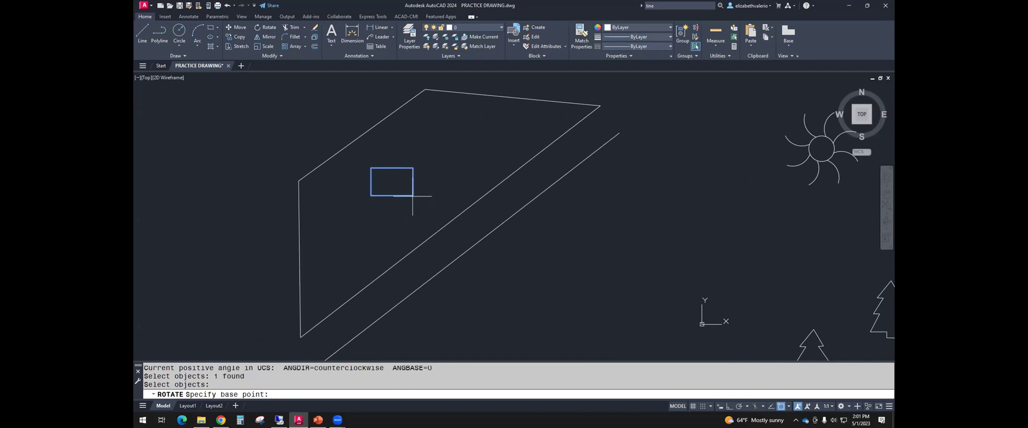
pyautogui.click(788, 406)
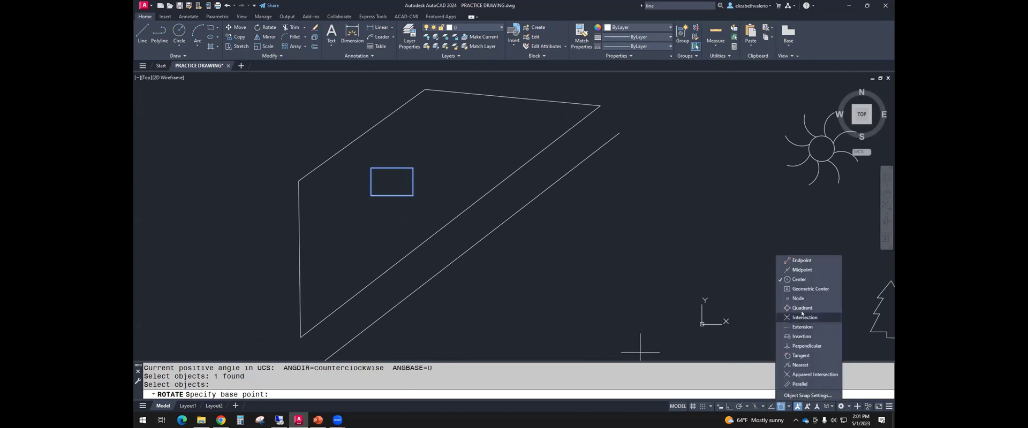
pyautogui.click(798, 261)
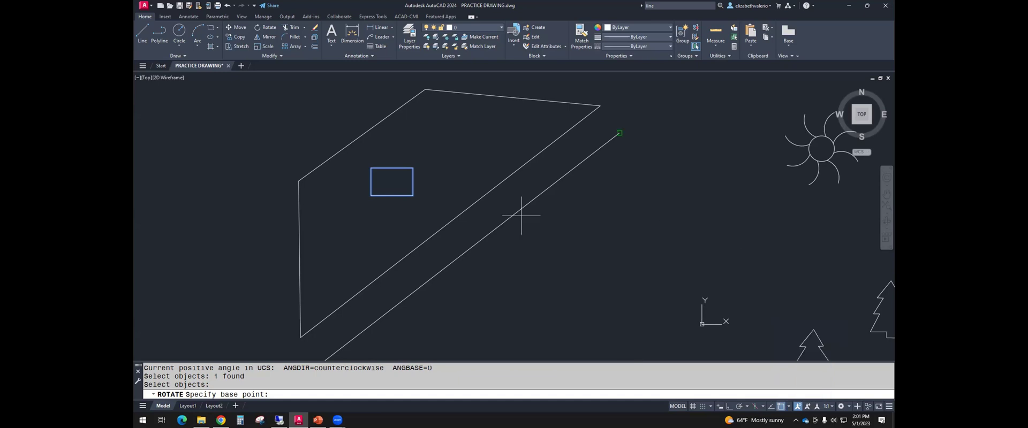
pyautogui.click(413, 196)
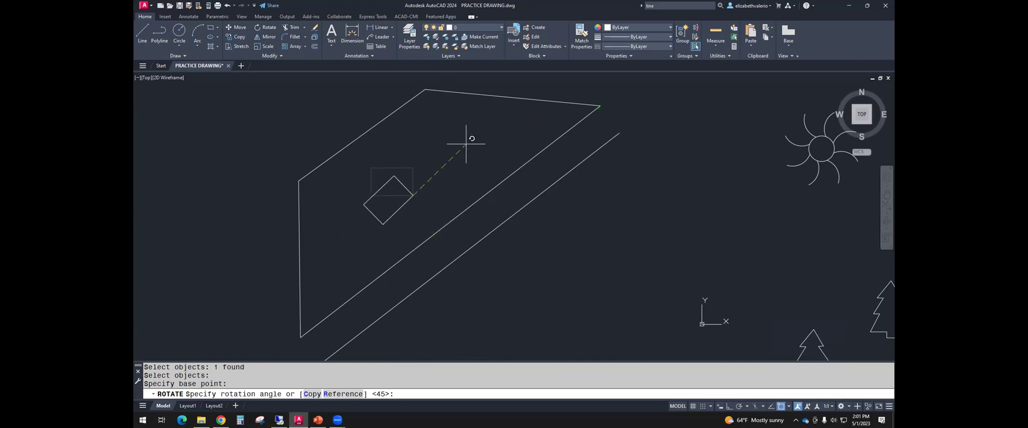
# Align the rectangle's bottom edge to the lot's diagonal street edge using Reference and Points
pyautogui.click(341, 394)
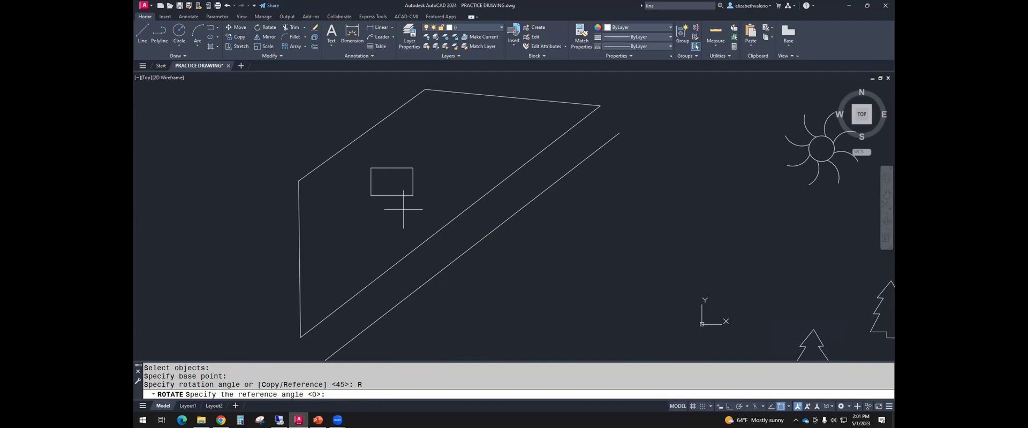
pyautogui.click(412, 196)
pyautogui.click(371, 195)
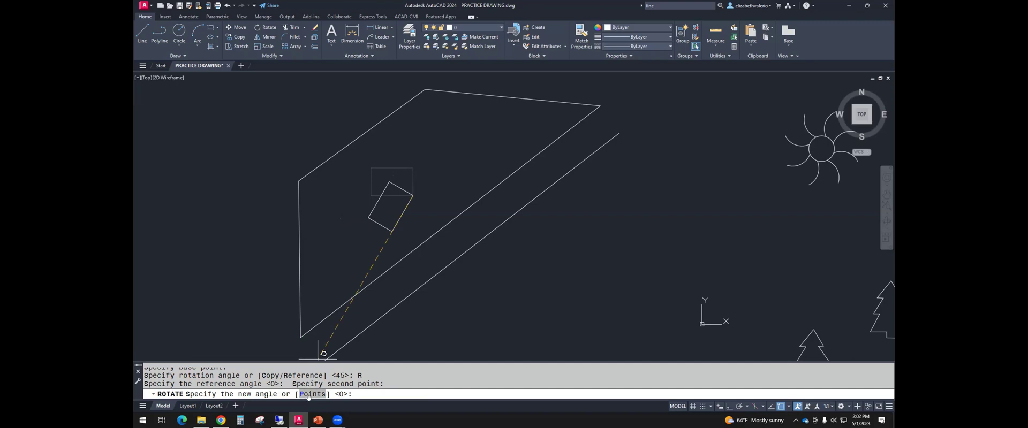
pyautogui.click(309, 395)
pyautogui.scroll(-2, 402, 311)
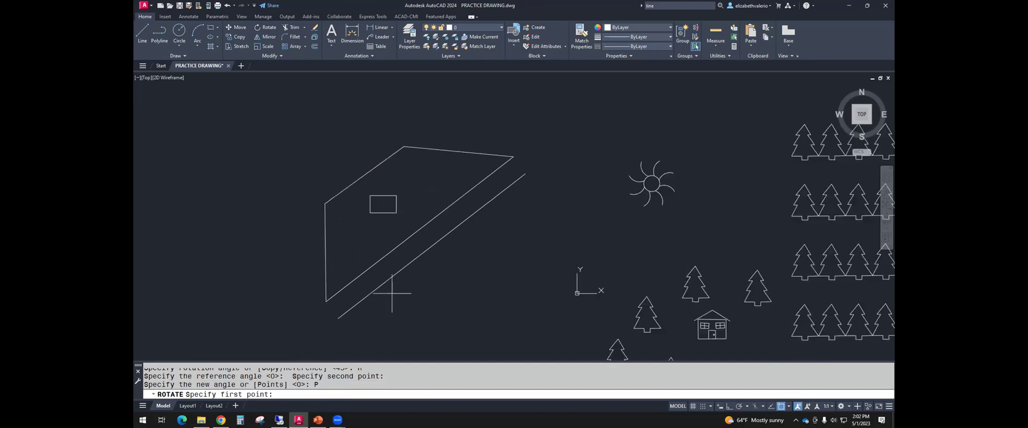
pyautogui.click(514, 157)
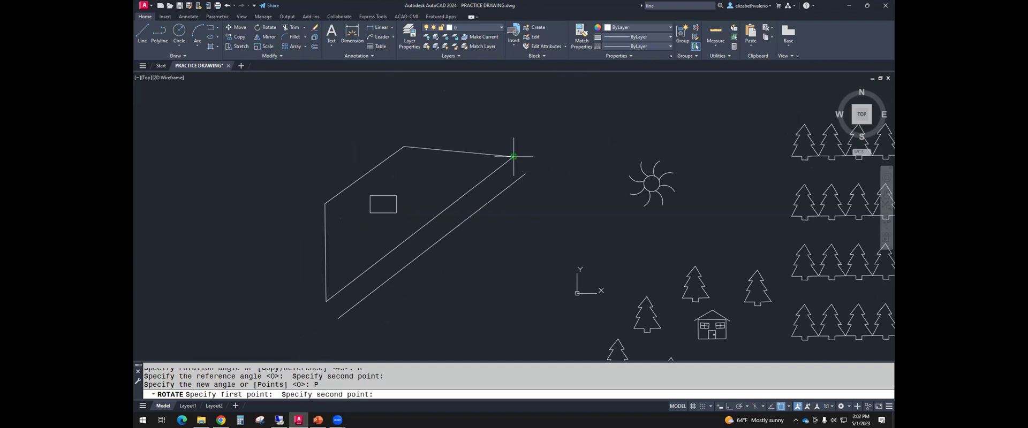
pyautogui.click(327, 301)
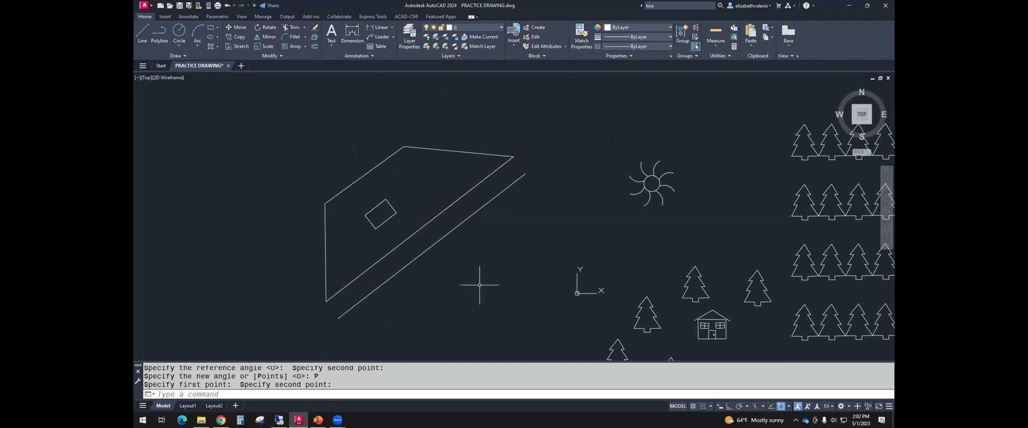
# Save the drawing and undo the rectangle's rotation so it is horizontal again
pyautogui.hotkey('ctrl', 's')
pyautogui.hotkey('ctrl', 'z')
pyautogui.hotkey('ctrl', 'z')
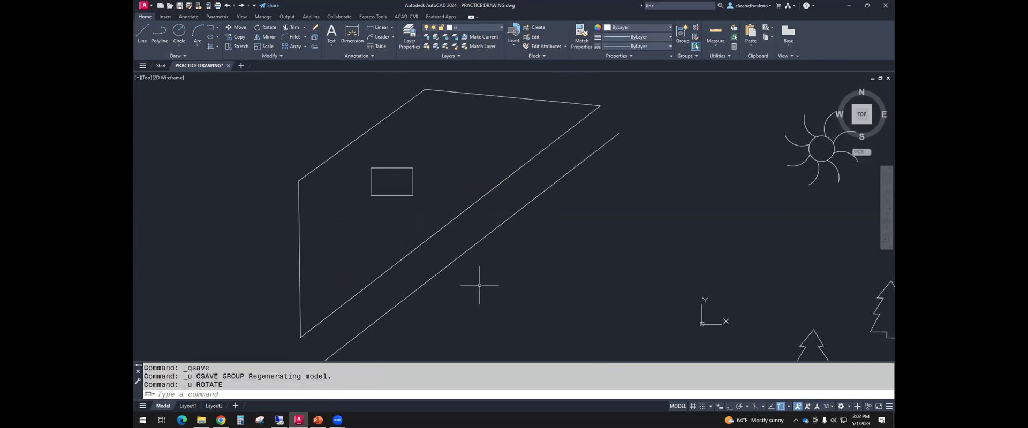
pyautogui.moveTo(480, 285); pyautogui.dragTo(431, 285, button='middle')
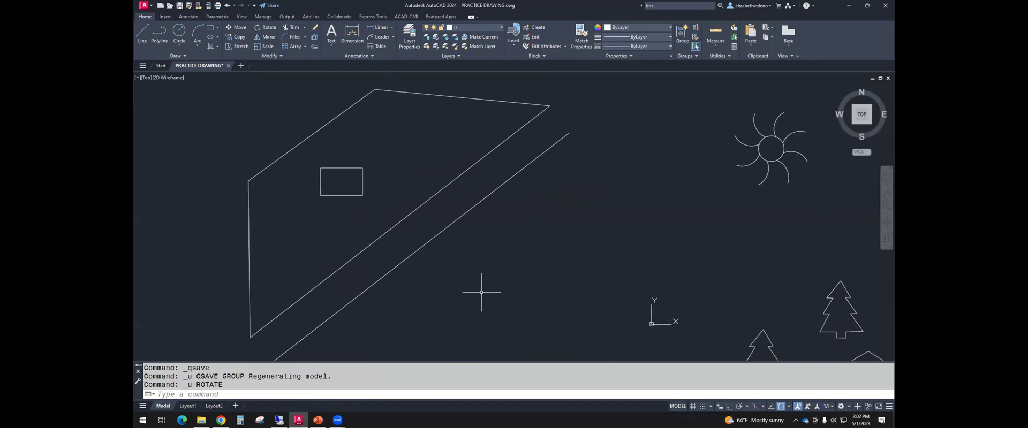
# Start rotating the rectangle again, snapping the base point to its lower-right corner
pyautogui.write('RO')
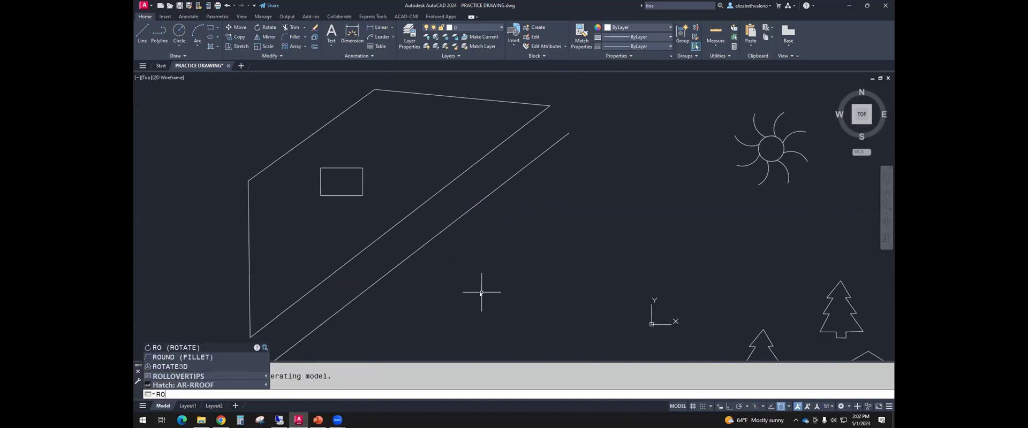
pyautogui.press('Return')
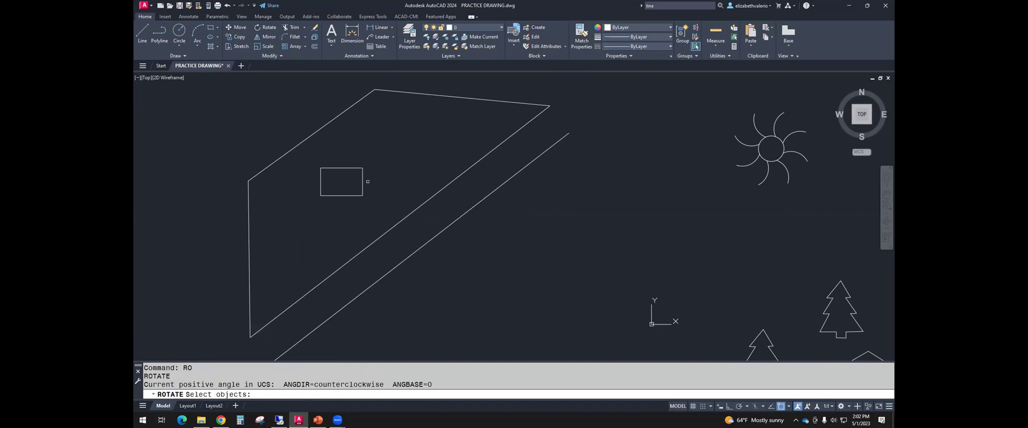
pyautogui.click(341, 195)
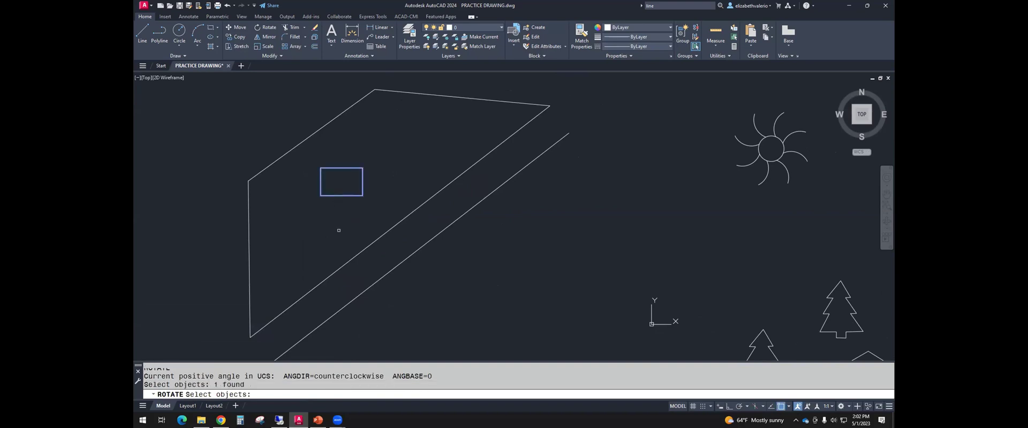
pyautogui.press('Return')
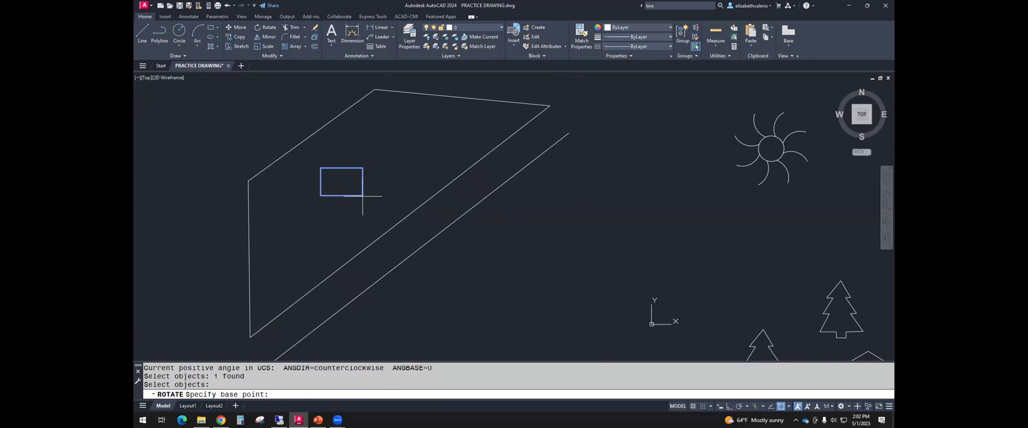
pyautogui.write('end')
pyautogui.press('Return')
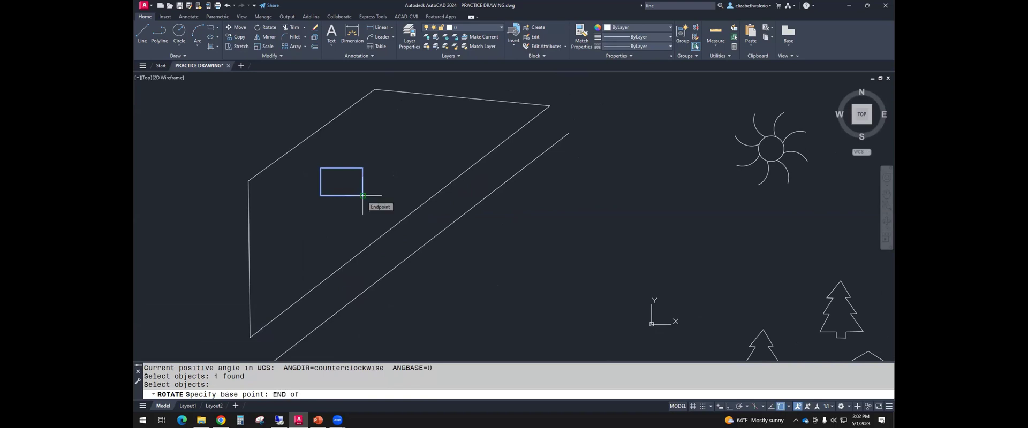
pyautogui.click(363, 196)
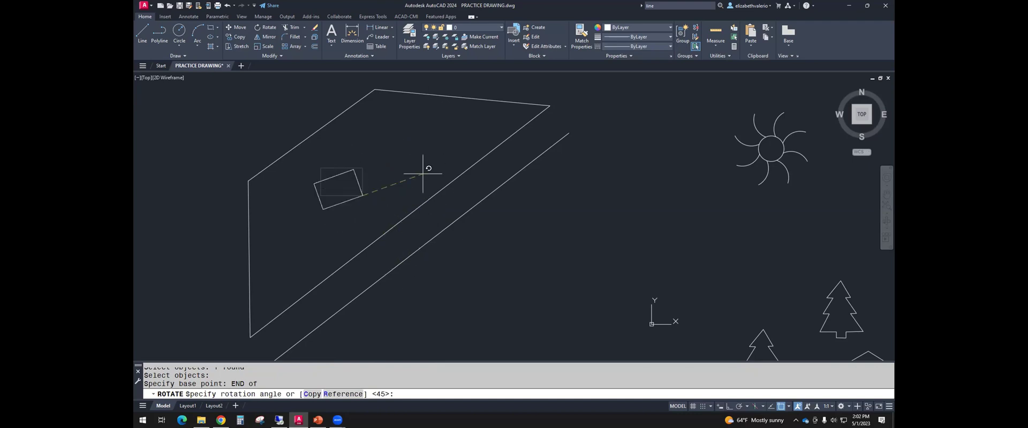
# Set the rotation reference along the rectangle's bottom edge, lower-right to lower-left corner
pyautogui.click(336, 394)
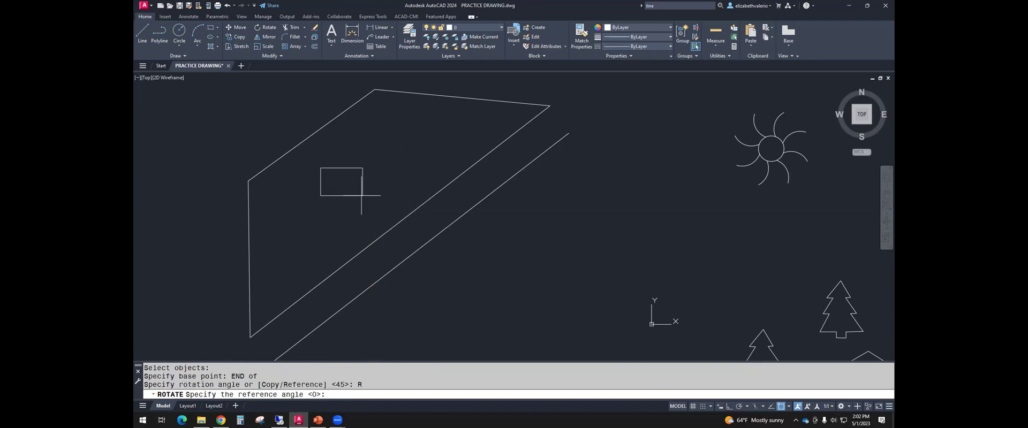
pyautogui.write('END')
pyautogui.press('Return')
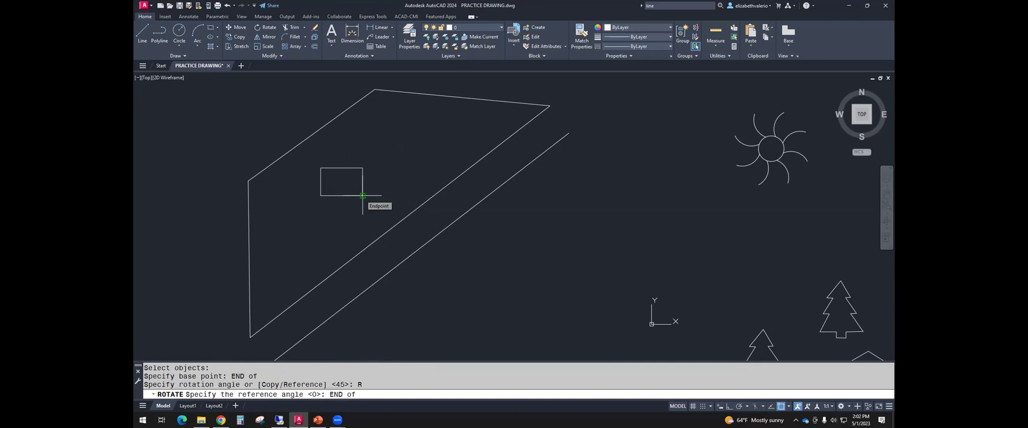
pyautogui.click(362, 195)
pyautogui.write('END')
pyautogui.press('Return')
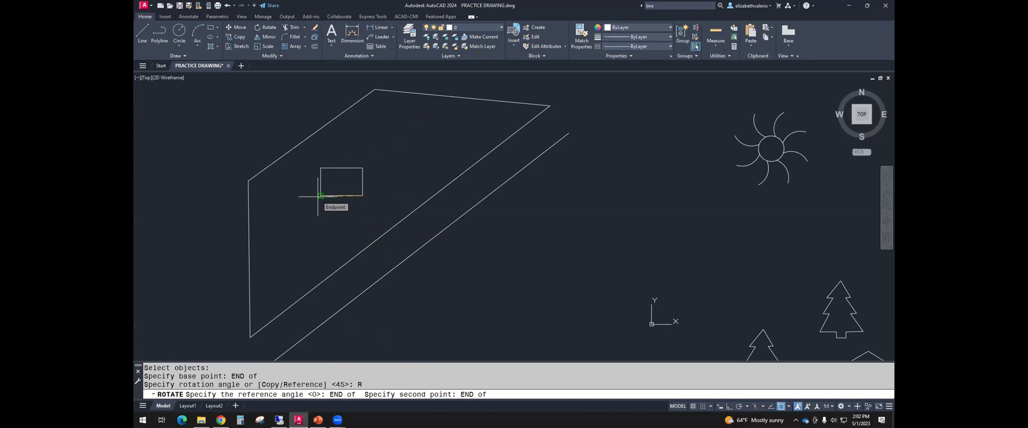
pyautogui.click(320, 196)
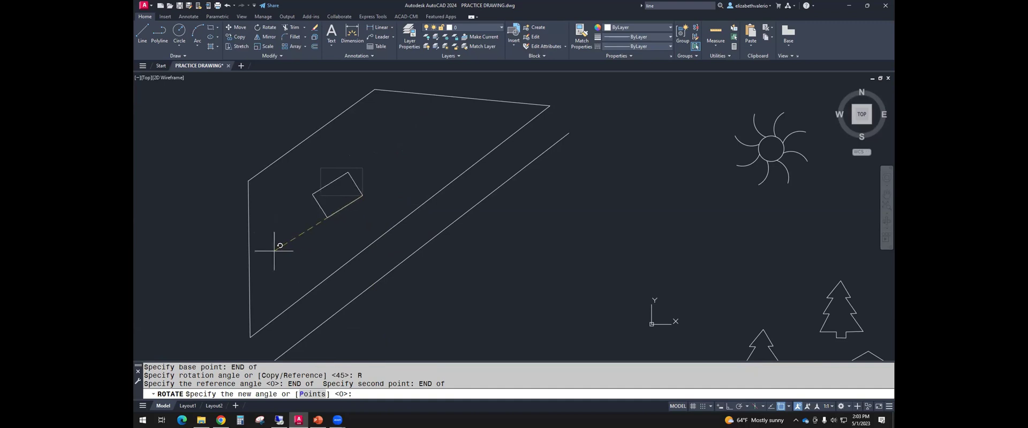
# Rotate the house to the lot edge's angle using its upper-right and lower-left endpoints
pyautogui.click(308, 395)
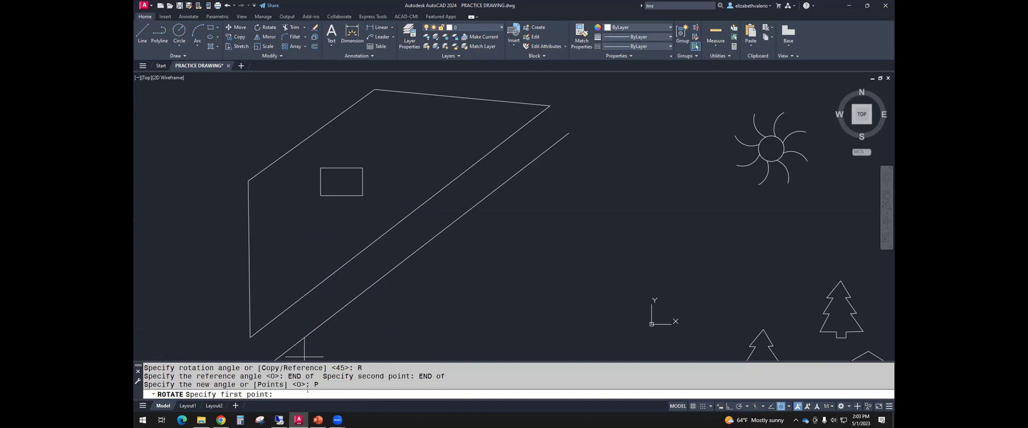
pyautogui.write('END')
pyautogui.press('Return')
pyautogui.click(550, 106)
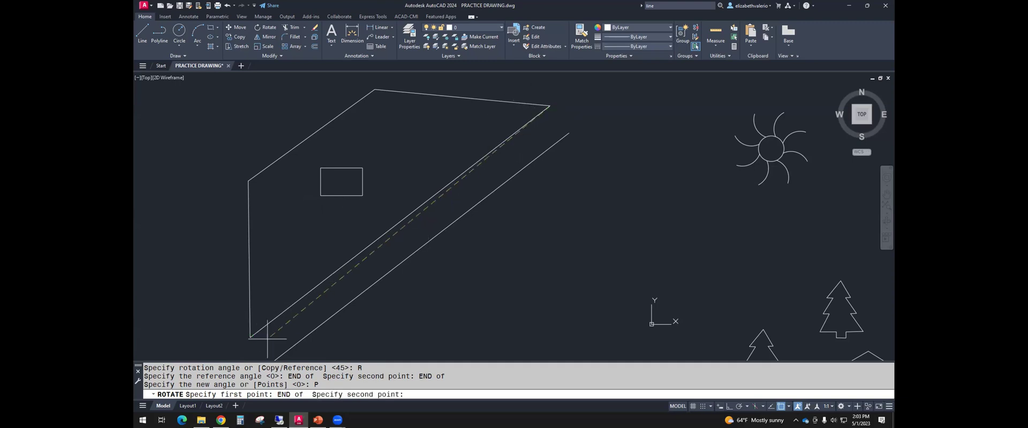
pyautogui.click(249, 339)
pyautogui.write('D')
pyautogui.press('Return')
pyautogui.click(250, 338)
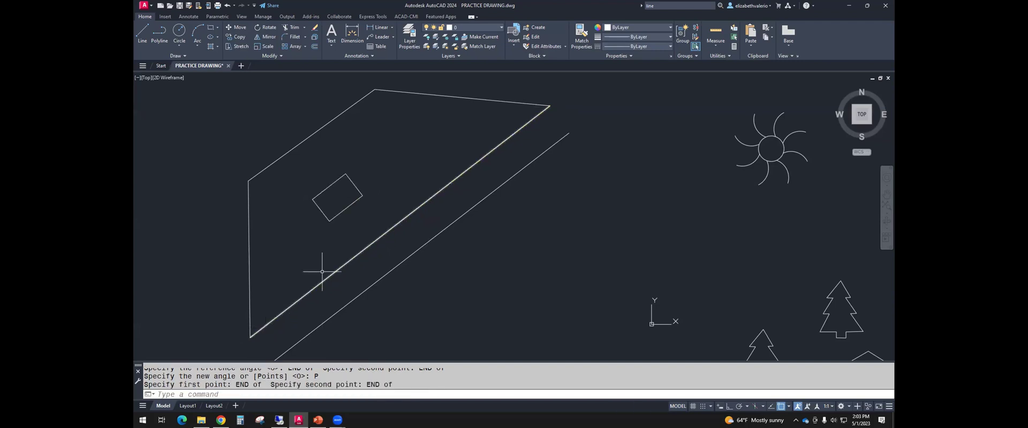